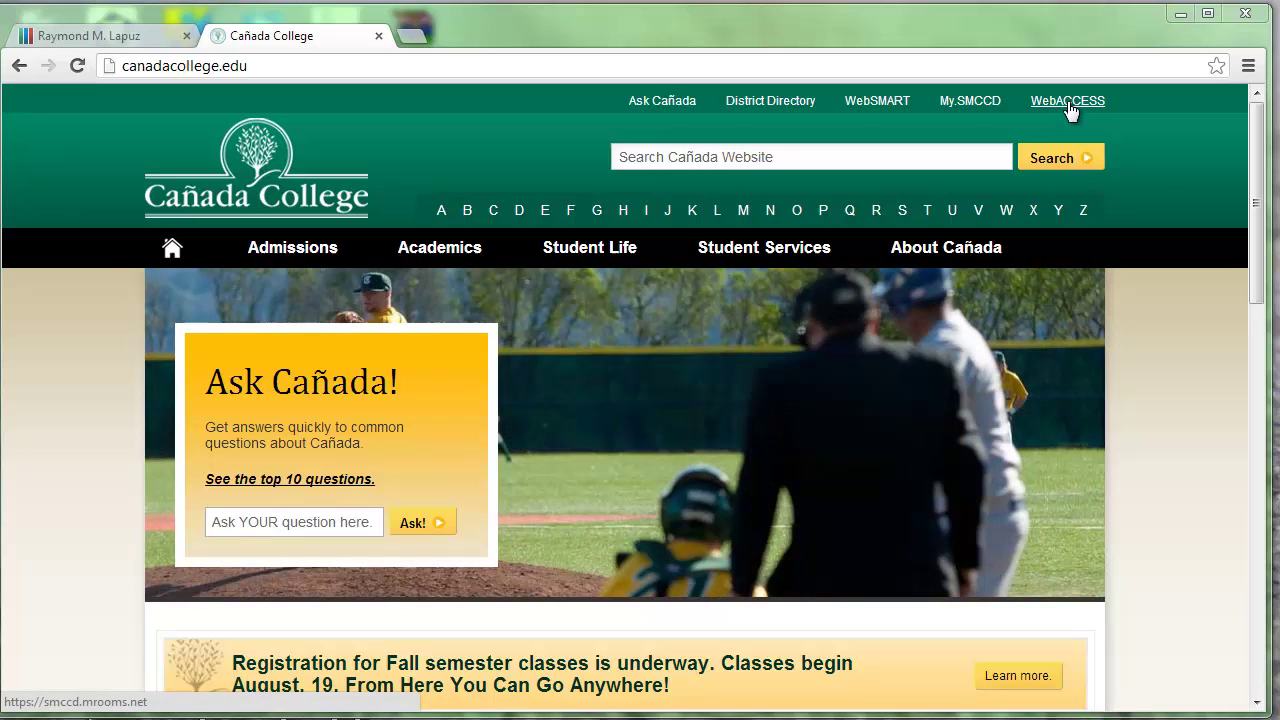
Open the district WebACCESS login page in a new tab from the Cañada College homepage
left_click(1068, 103)
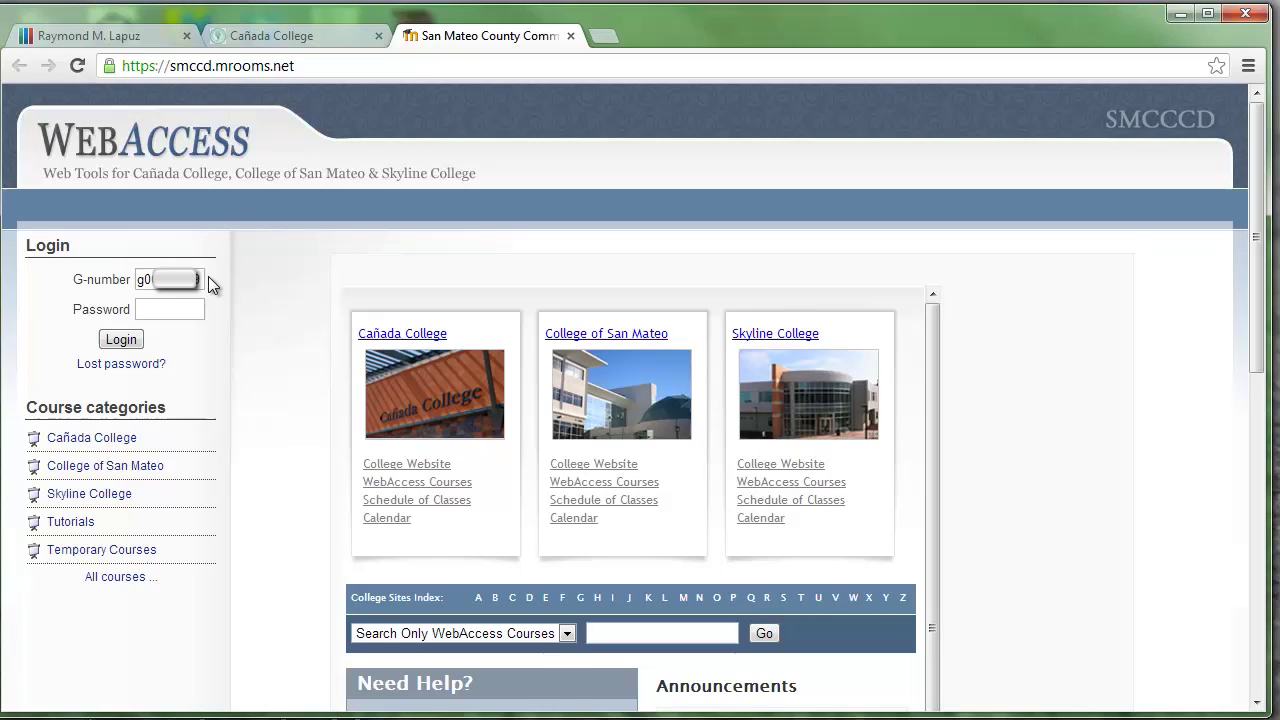
Enter the account password and log in to WebAccess
left_click(173, 311)
left_click(134, 343)
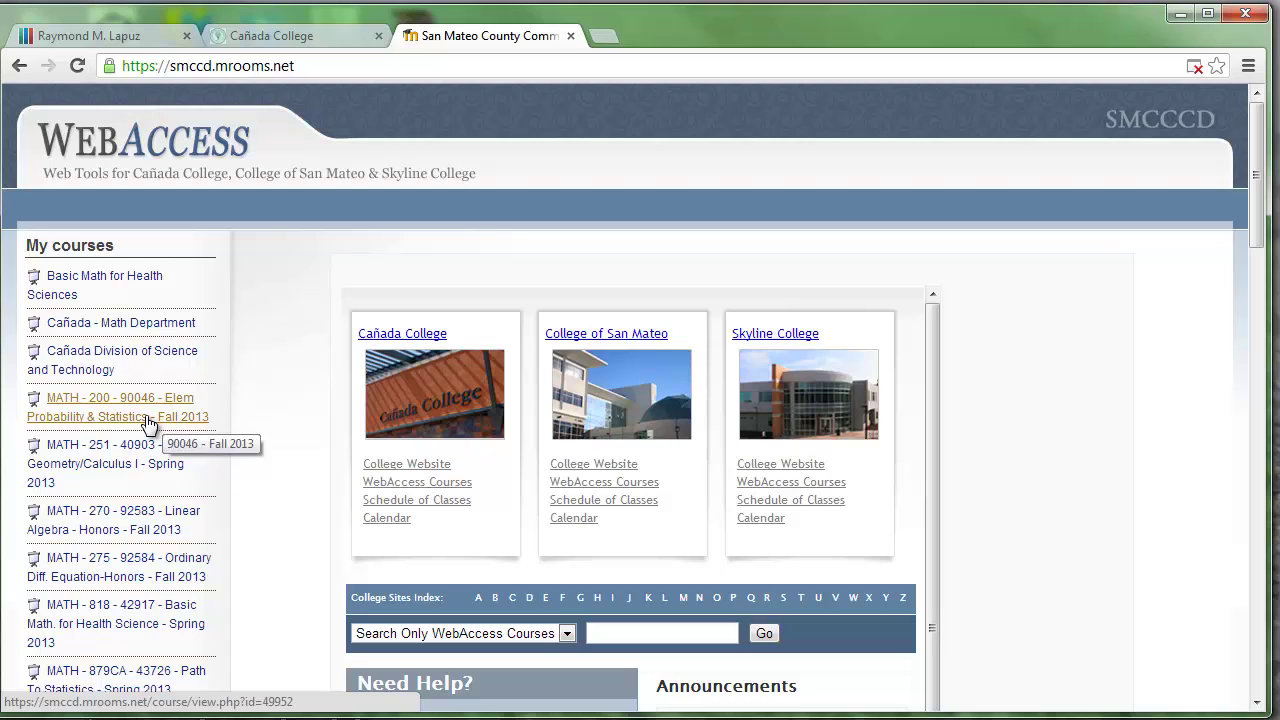
Open MATH-200 Elem Probability & Statistics Fall 2013 and browse its Week 1 and Week 2 blocks
left_click(146, 418)
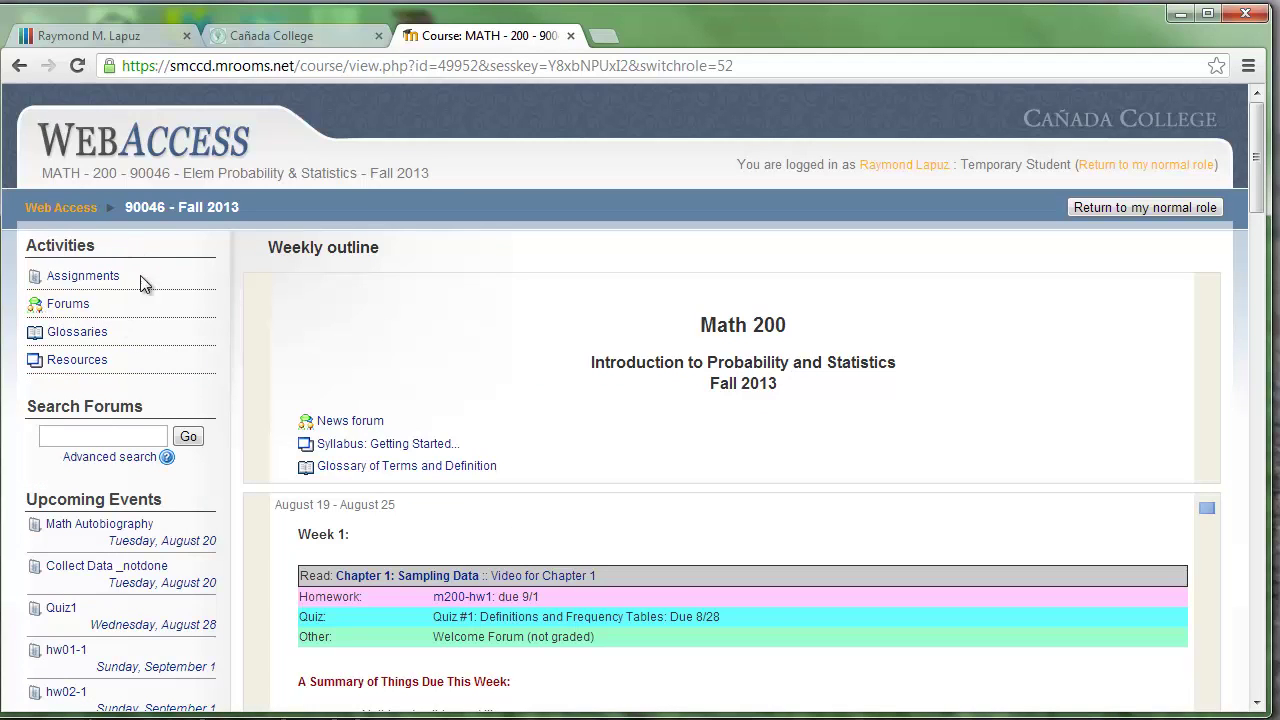
scroll(90, 272, "down", 1)
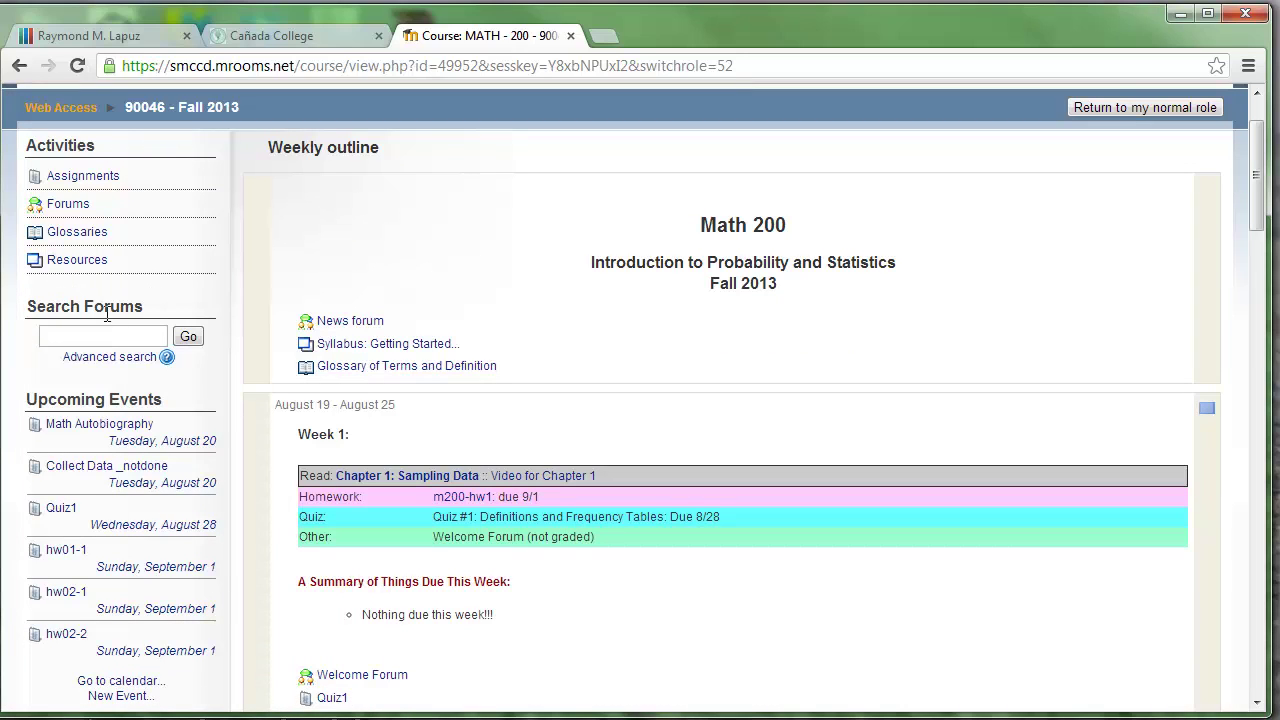
scroll(158, 320, "down", 1)
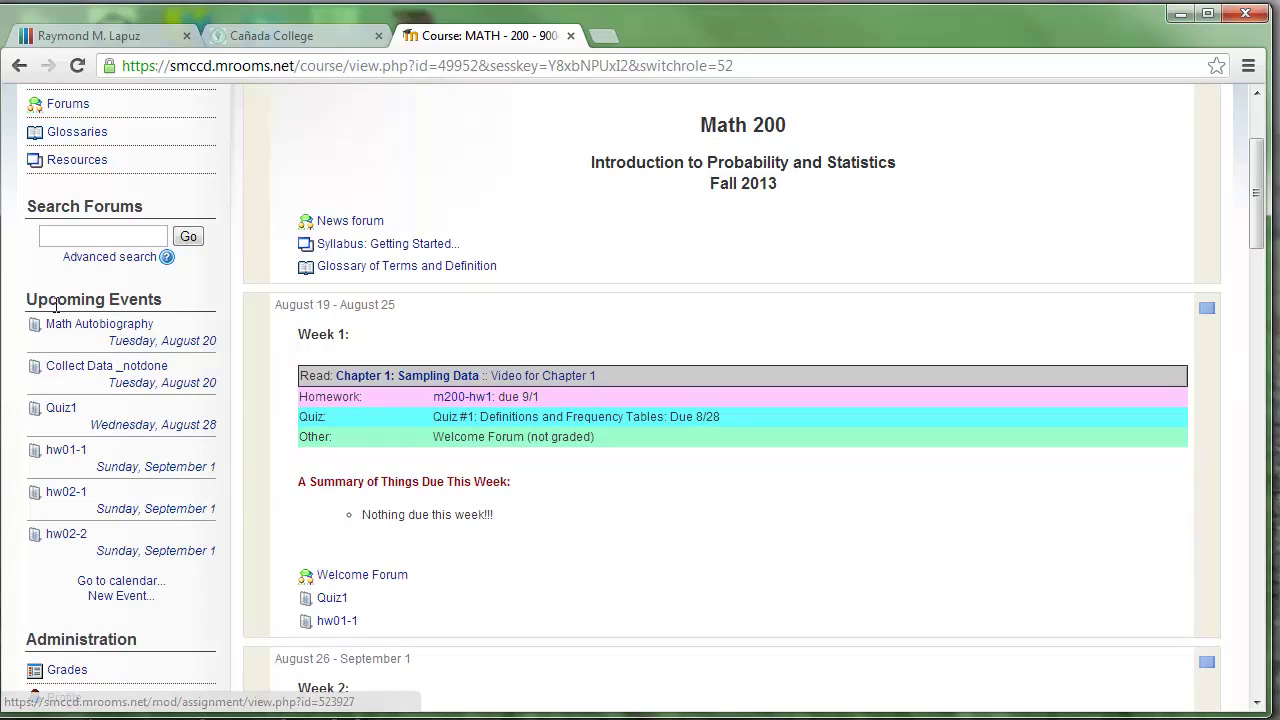
scroll(148, 298, "down", 1)
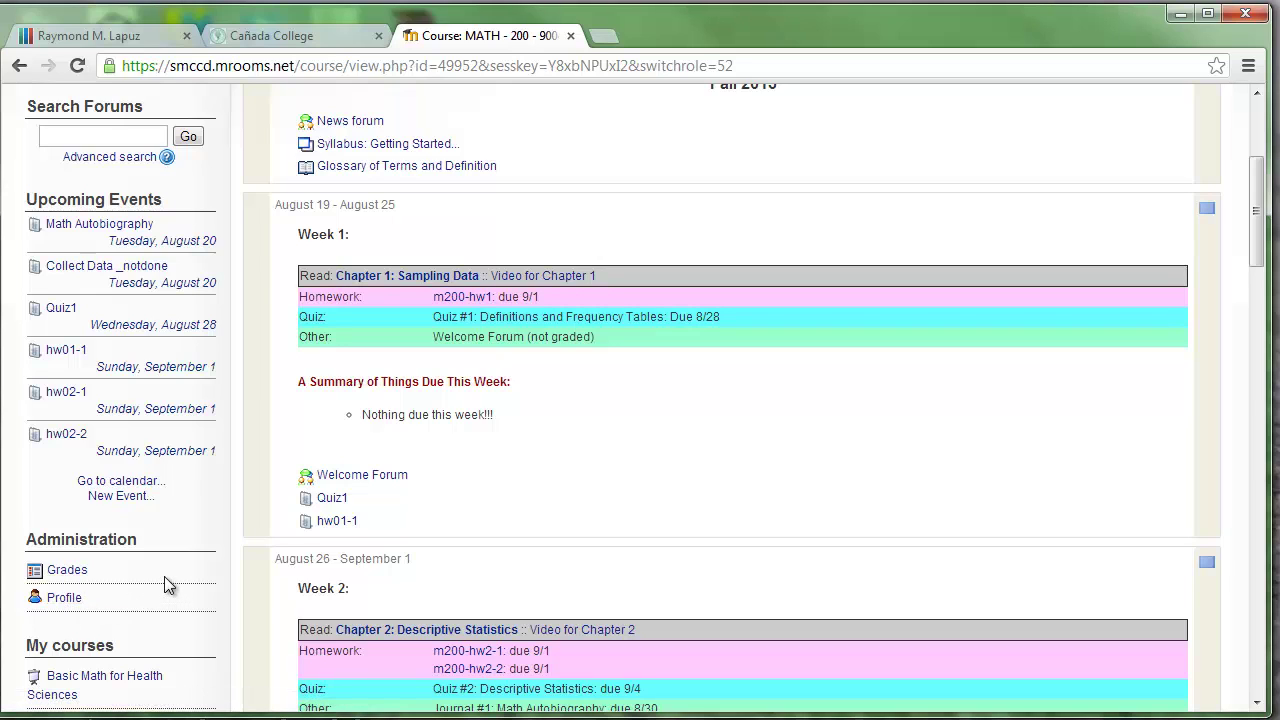
Open your profile from Administration and review its Edit profile form
left_click(56, 600)
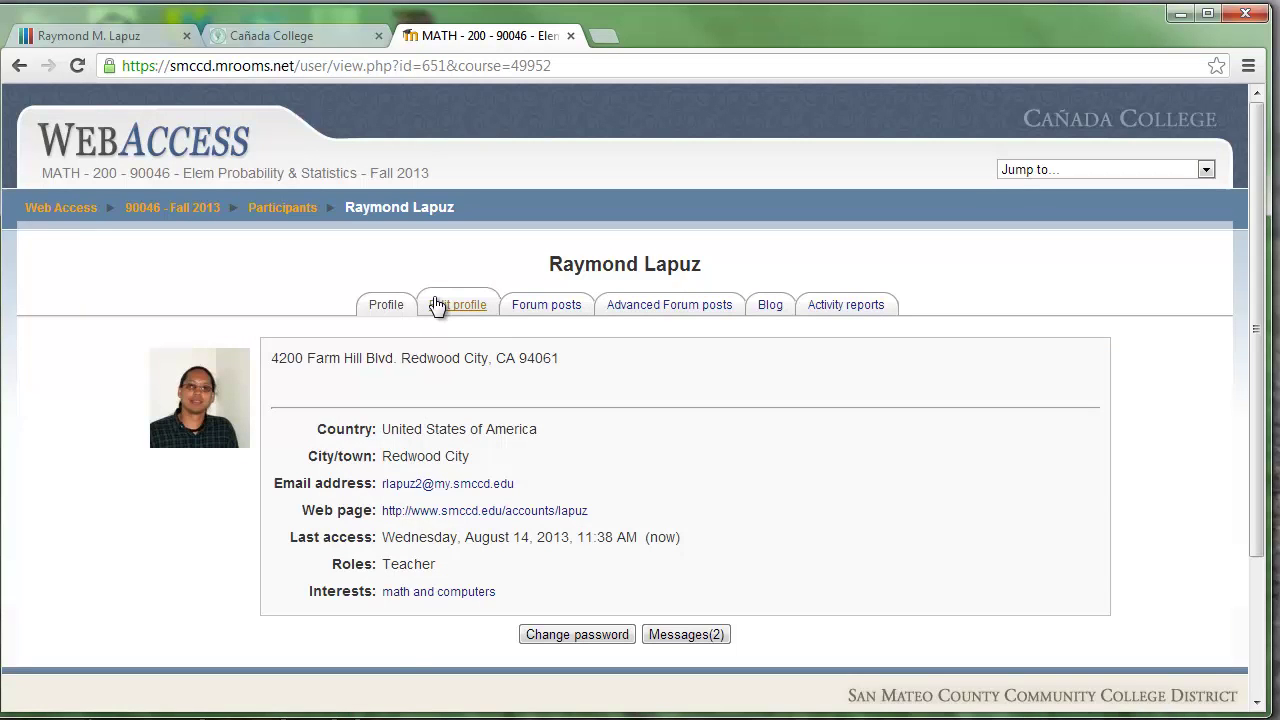
left_click(443, 306)
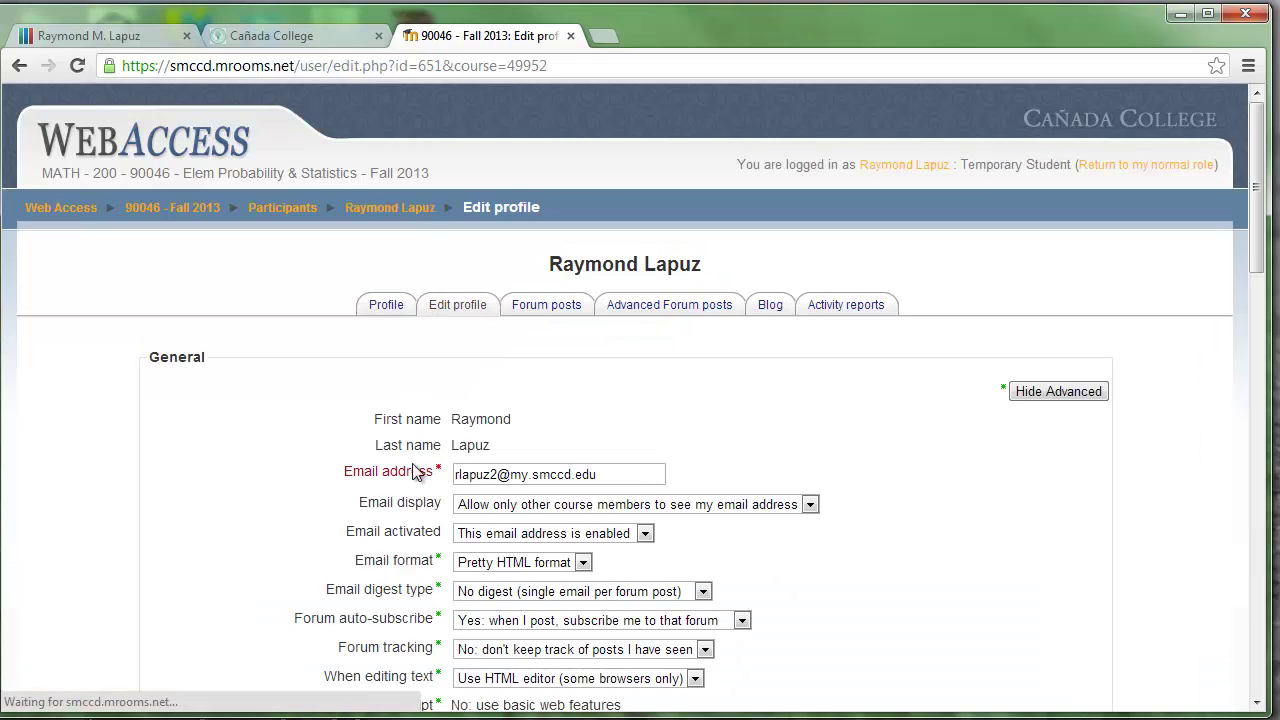
scroll(543, 450, "down", 3)
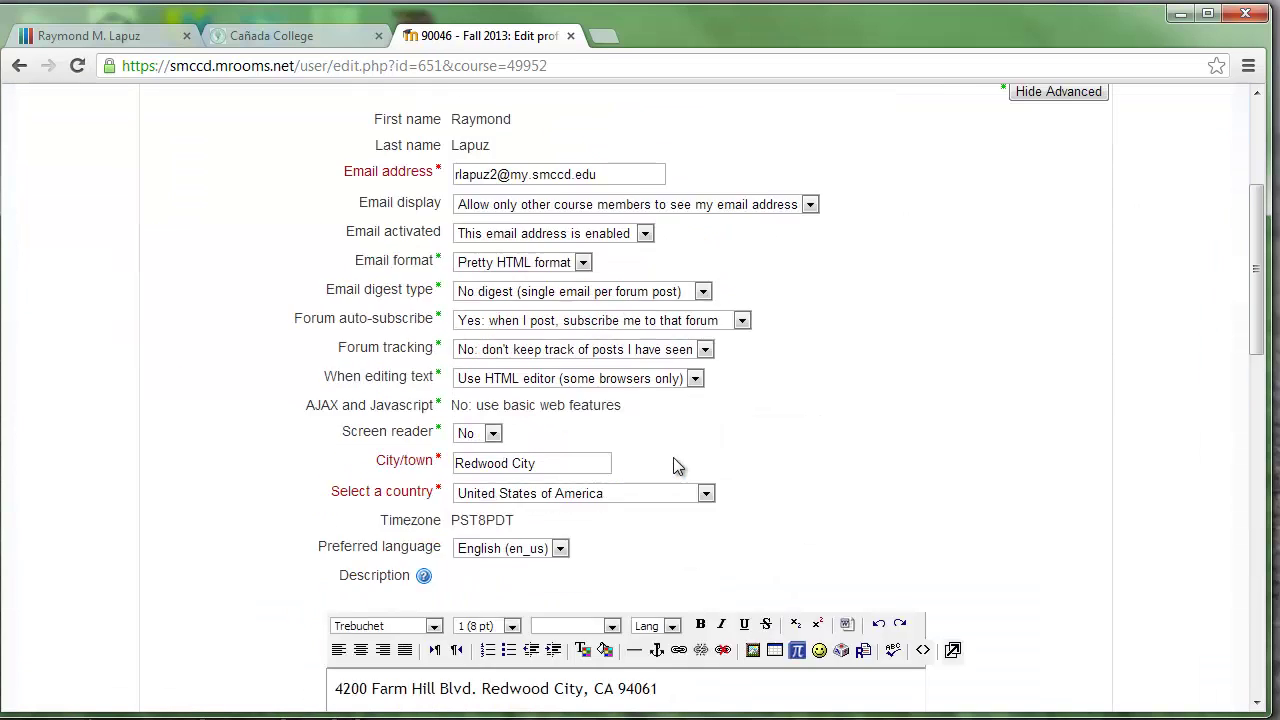
scroll(673, 459, "down", 6)
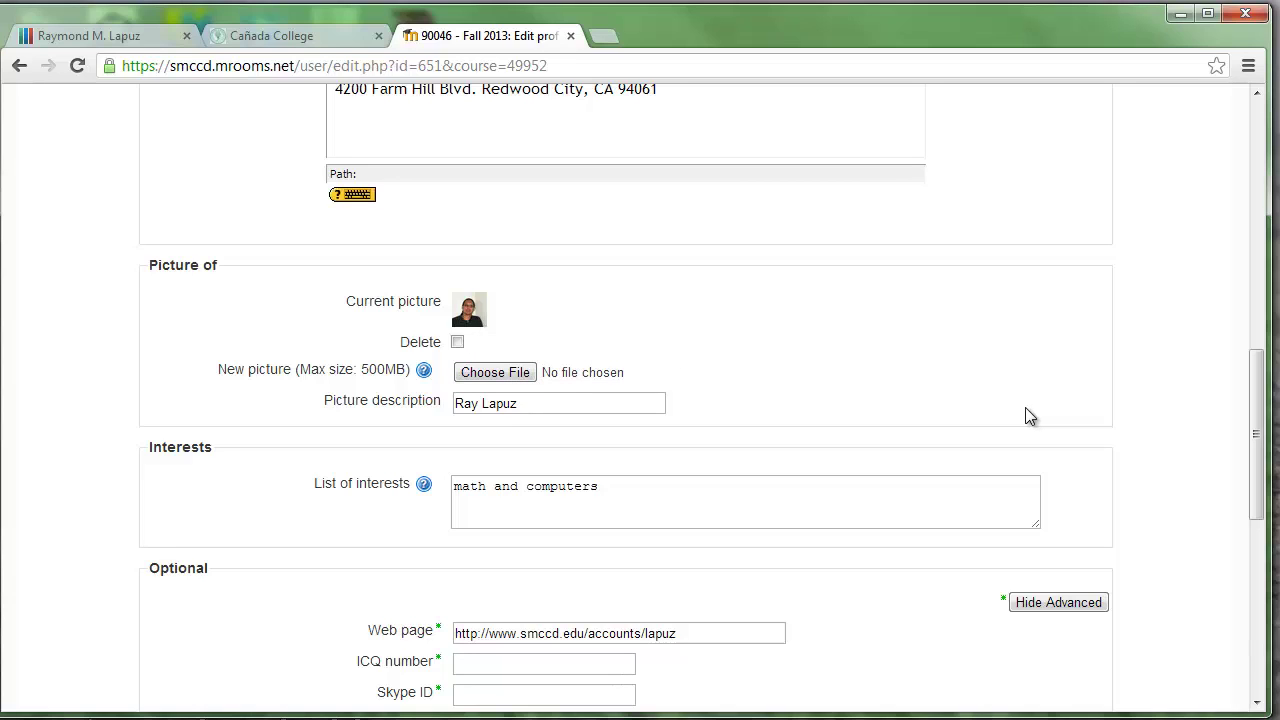
scroll(1025, 407, "up", 10)
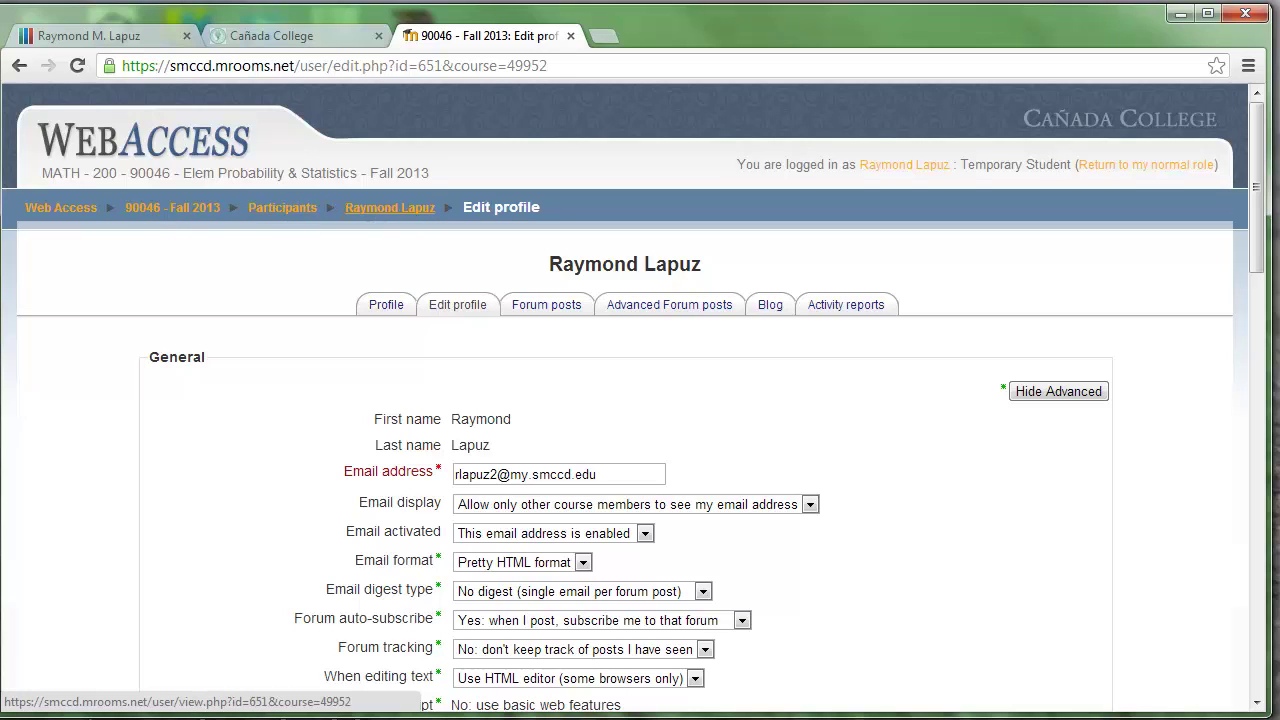
Check the course Grades report, then return to the 90046 - Fall 2013 course page
left_click(165, 217)
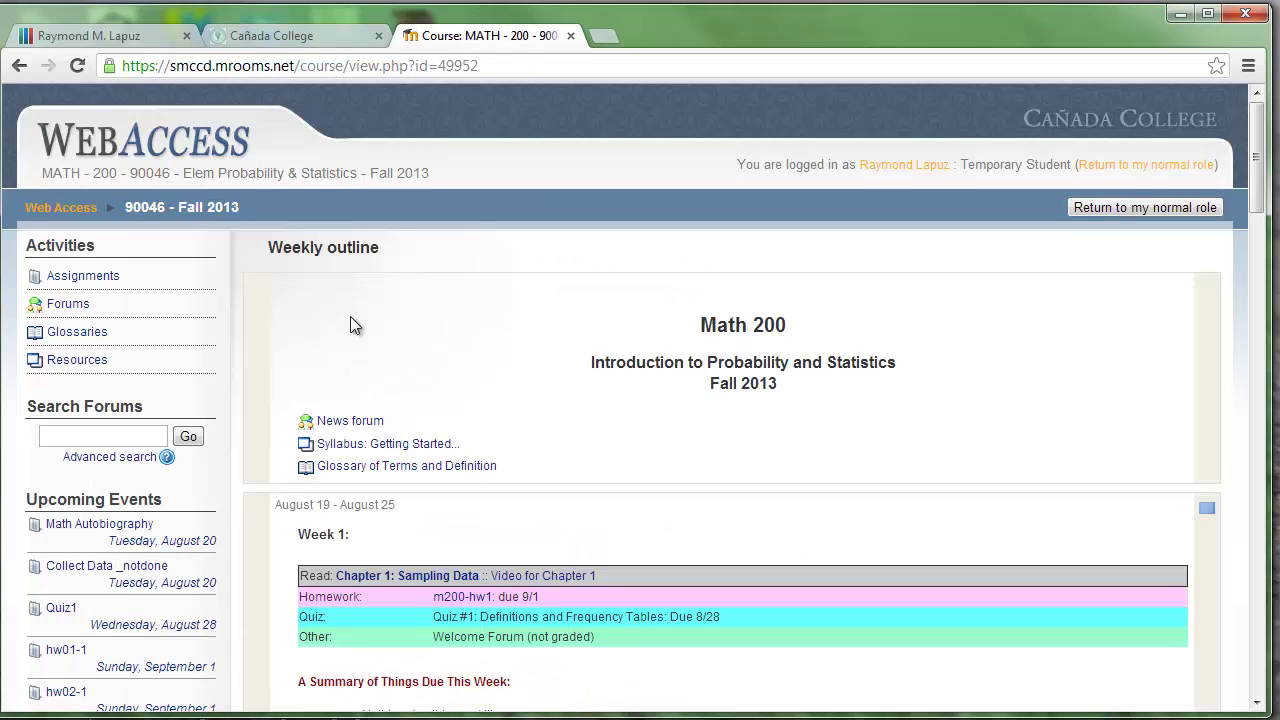
scroll(369, 337, "down", 4)
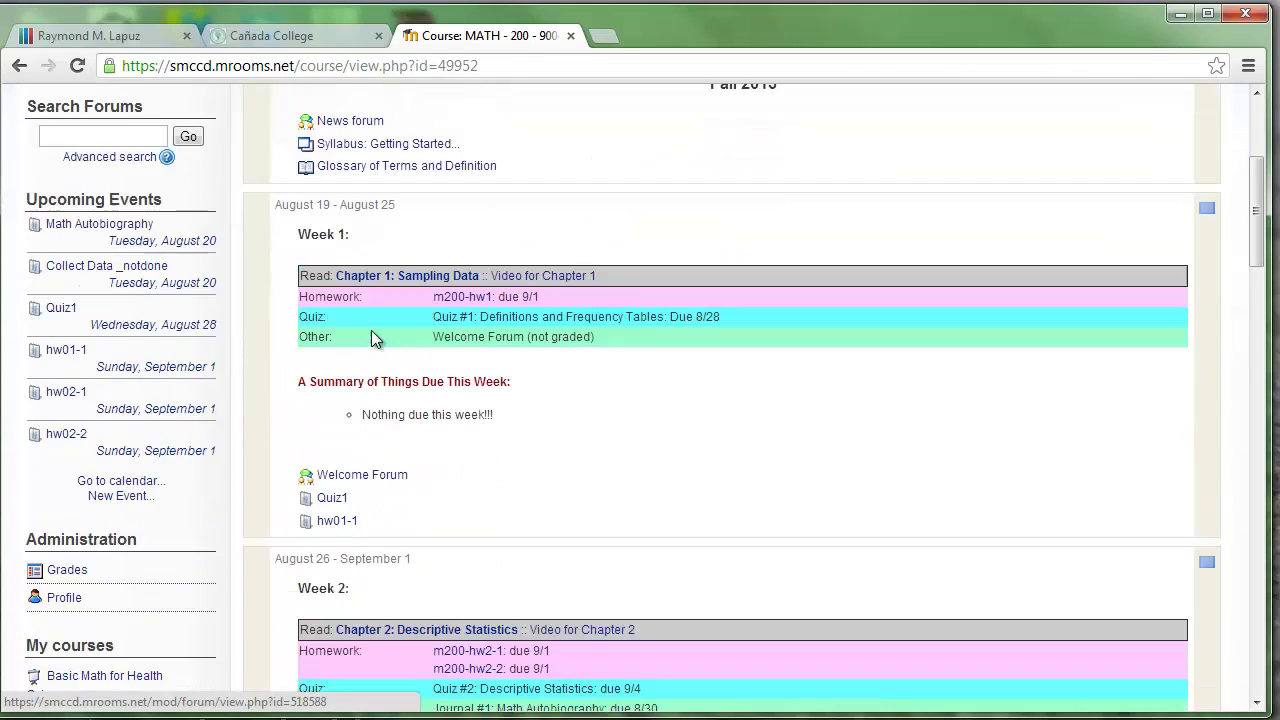
left_click(83, 476)
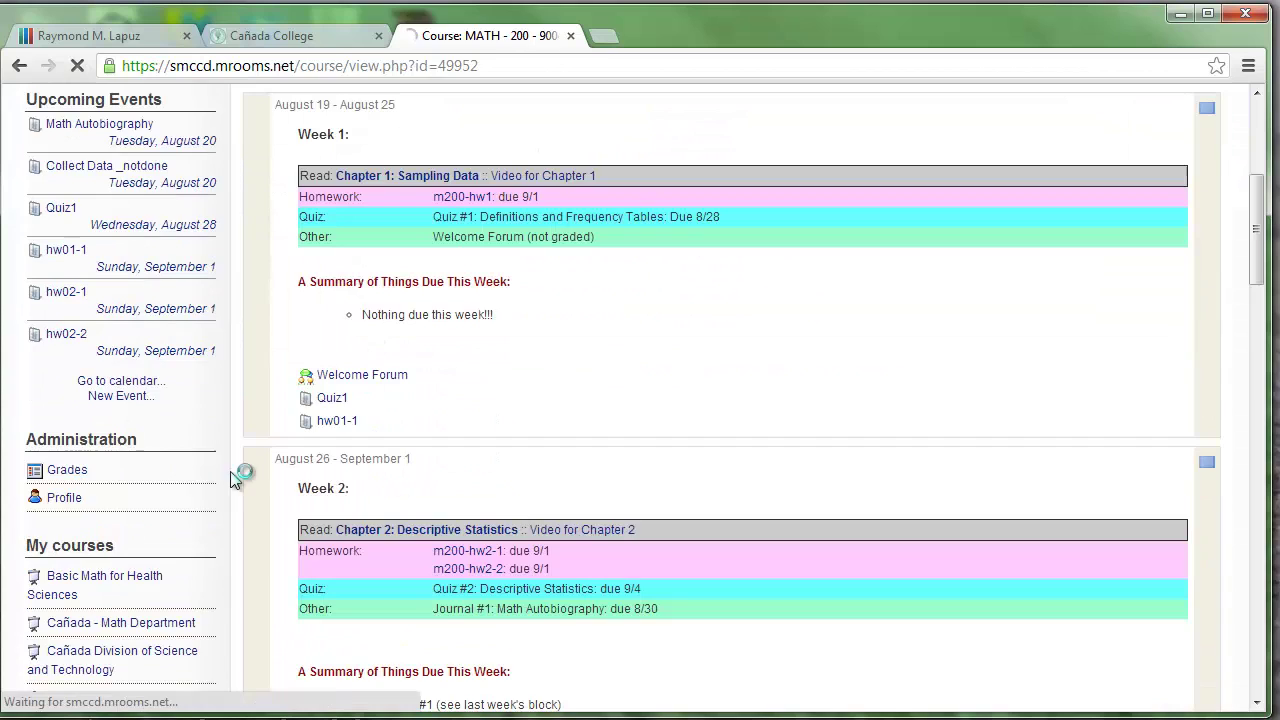
scroll(512, 450, "down", 4)
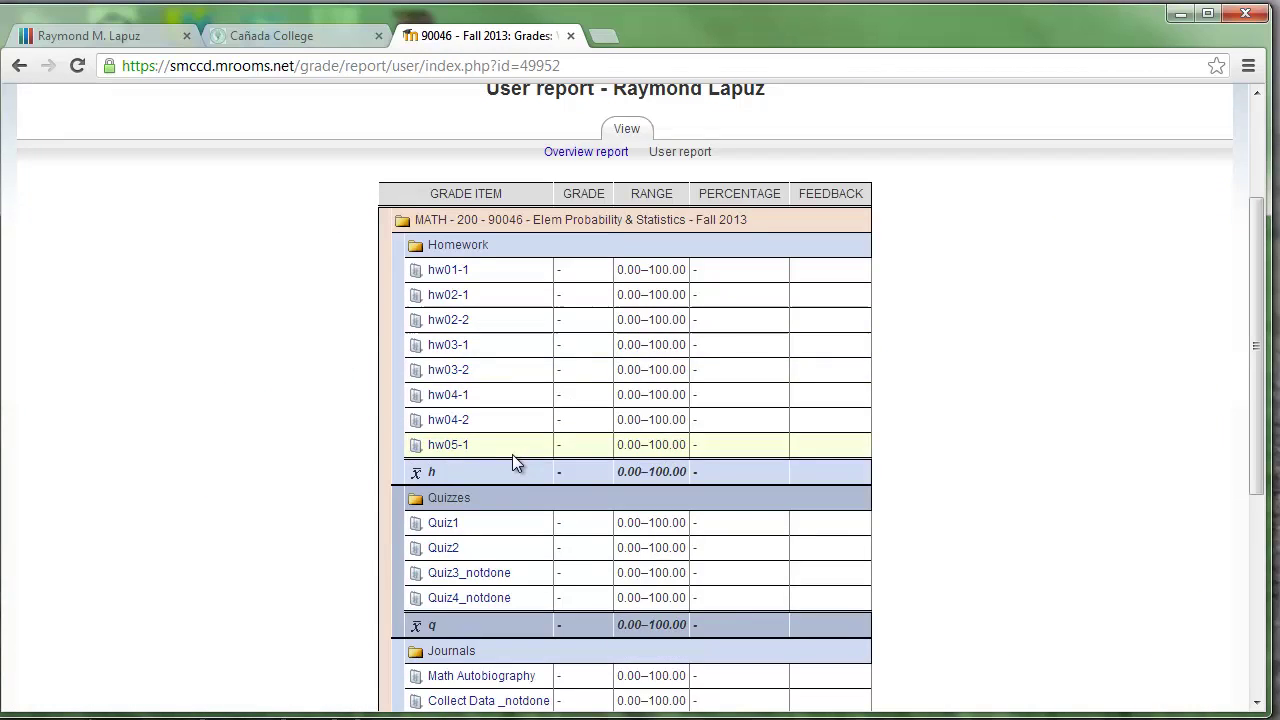
scroll(512, 457, "up", 4)
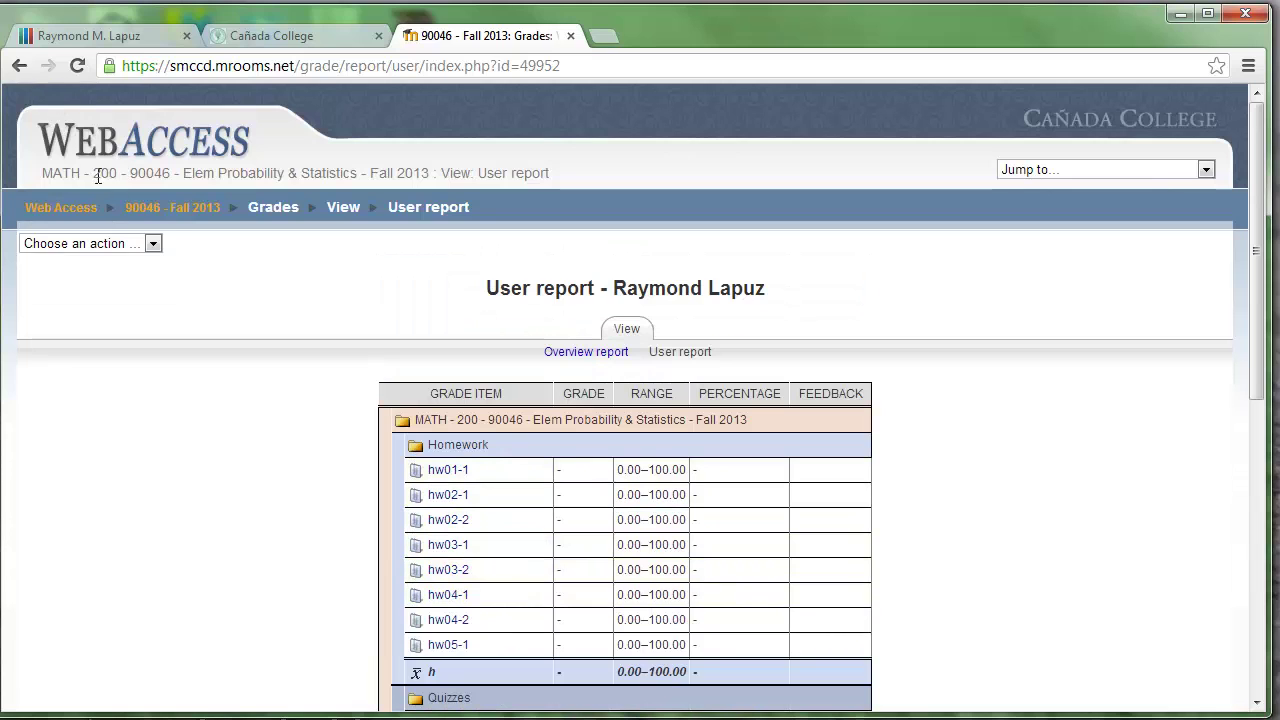
left_click(170, 207)
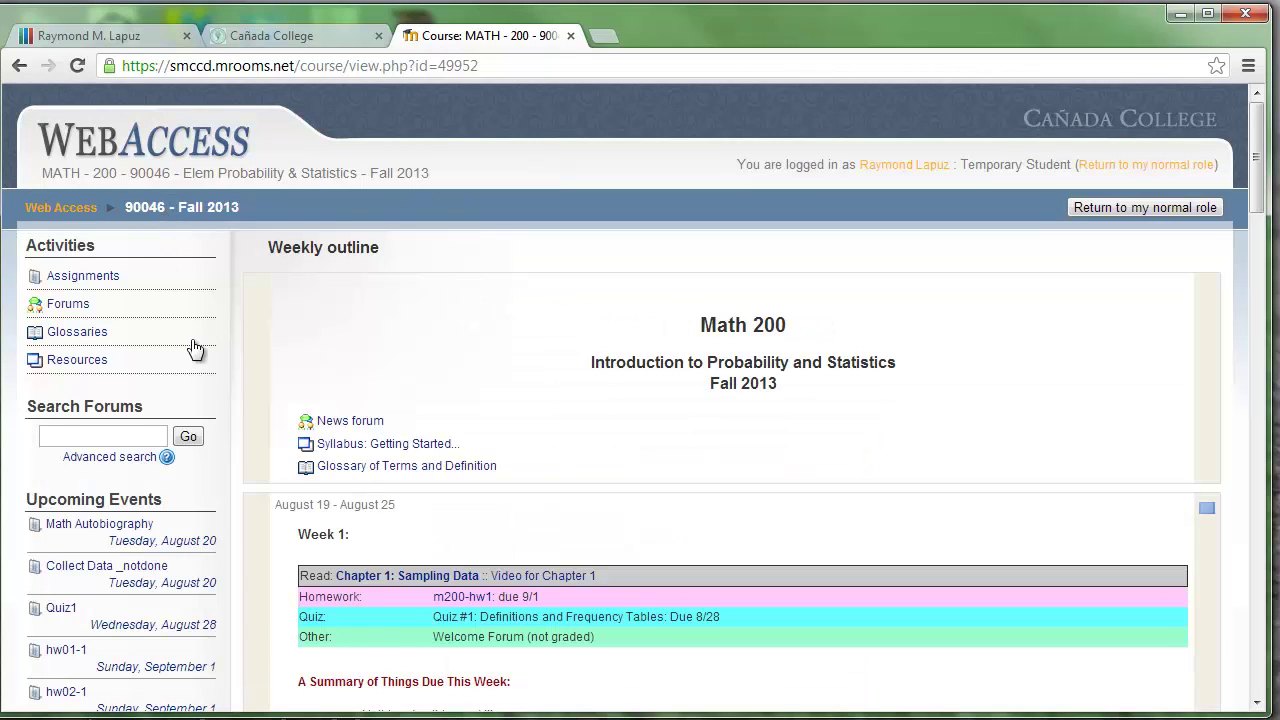
scroll(195, 348, "down", 3)
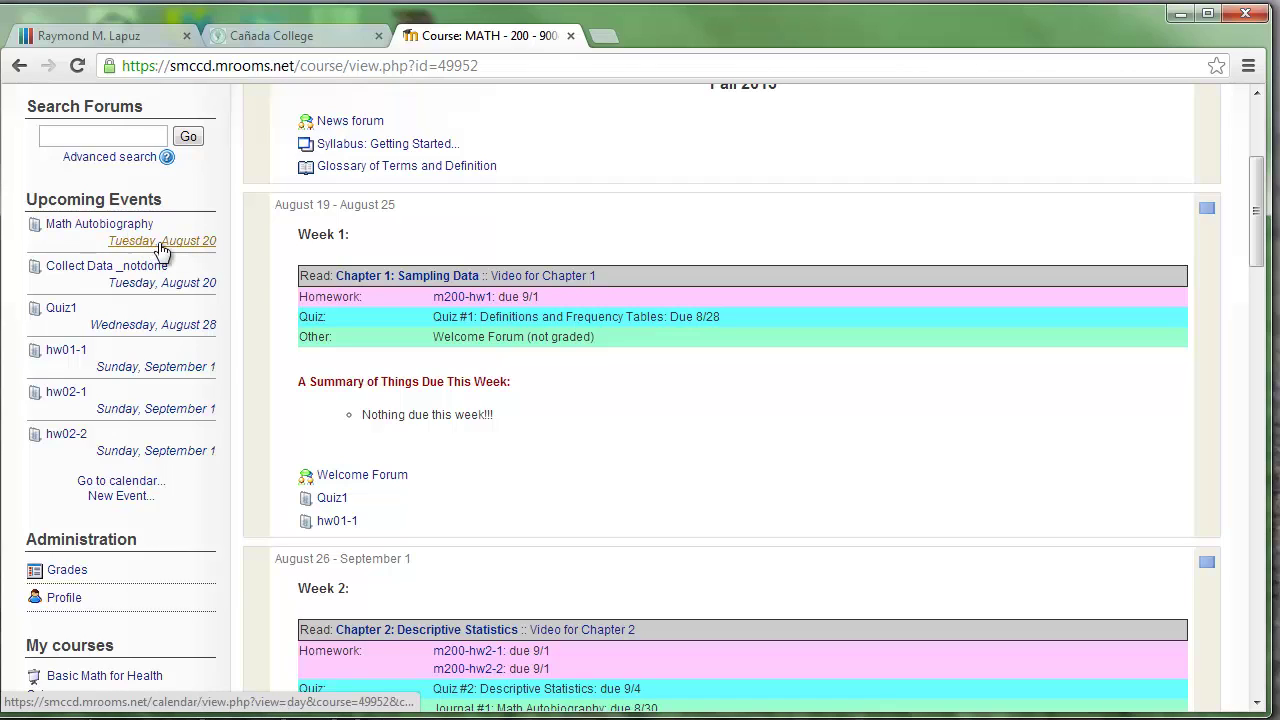
Open the Math Autobiography assignment from the Upcoming Events block
left_click(100, 226)
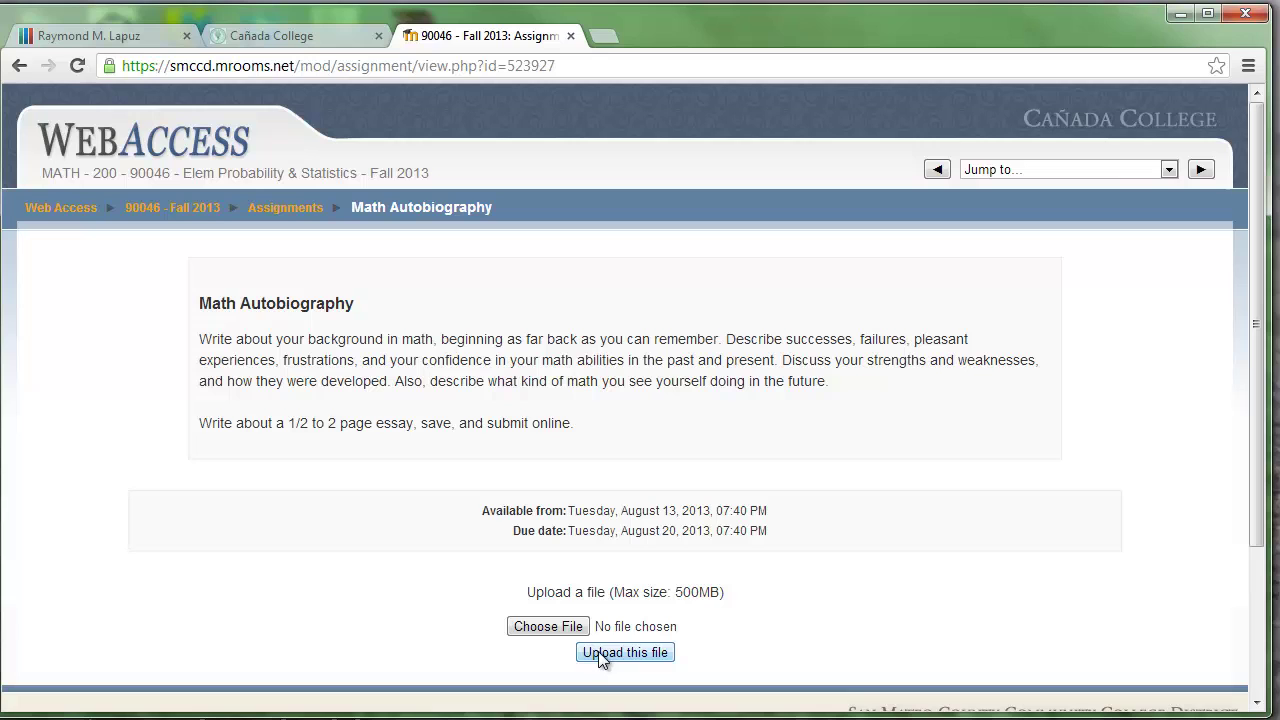
left_click(162, 216)
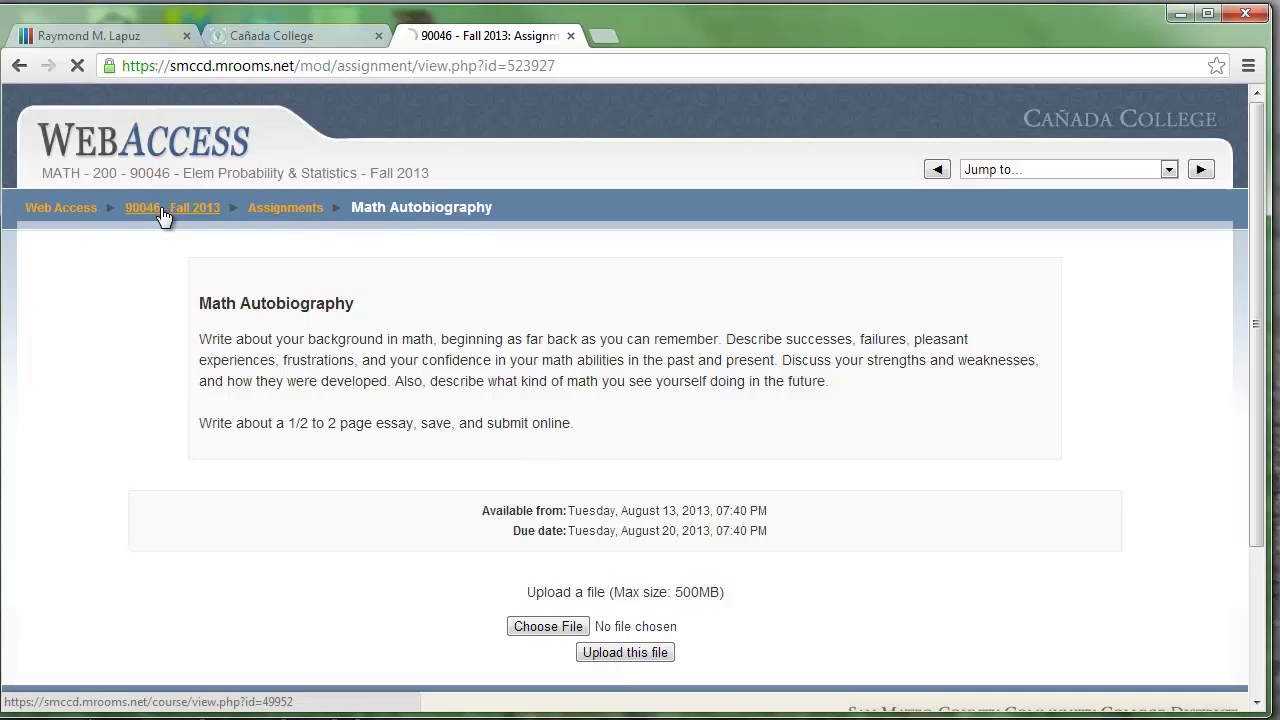
scroll(180, 370, "down", 1)
scroll(182, 395, "down", 1)
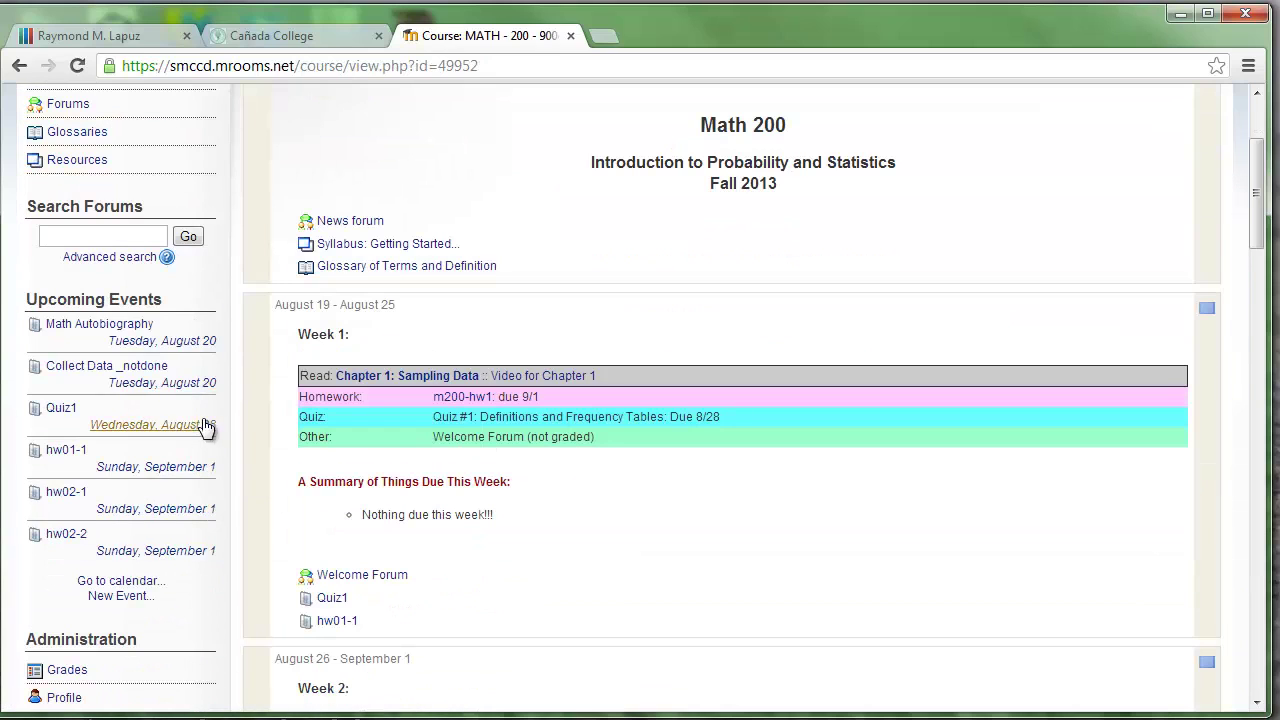
left_click(119, 583)
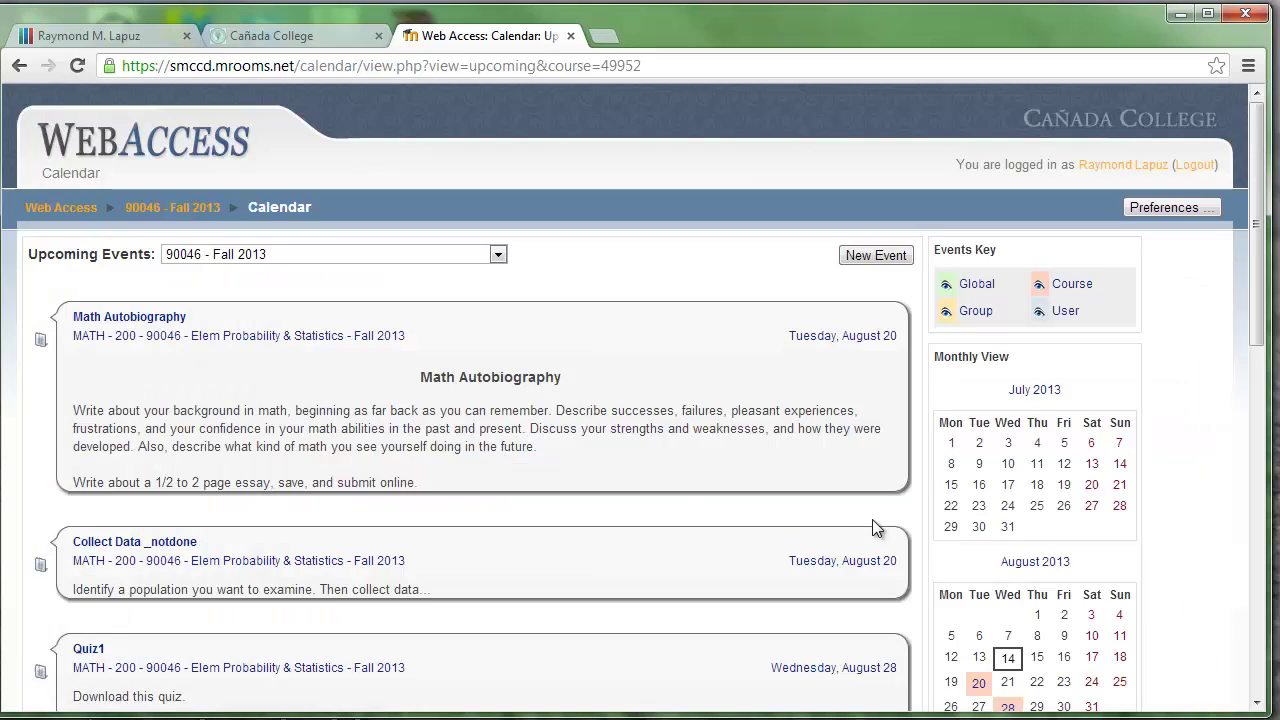
scroll(875, 520, "down", 1)
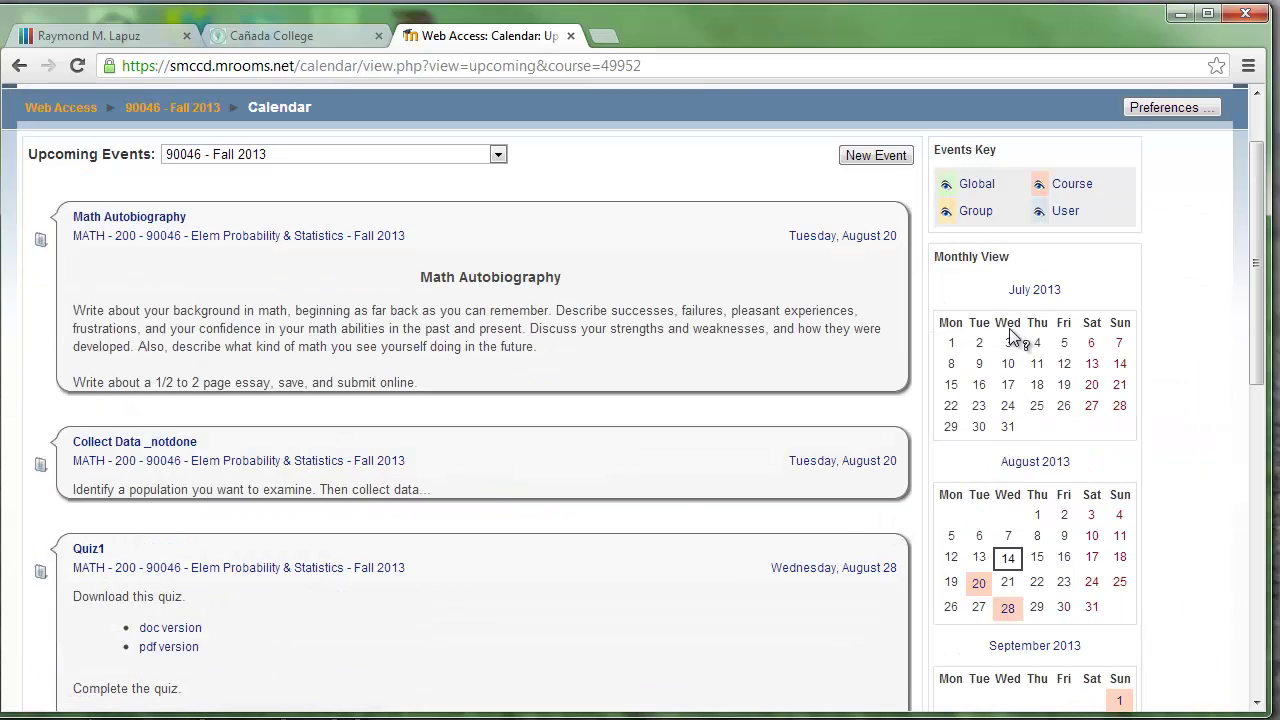
scroll(1036, 620, "down", 1)
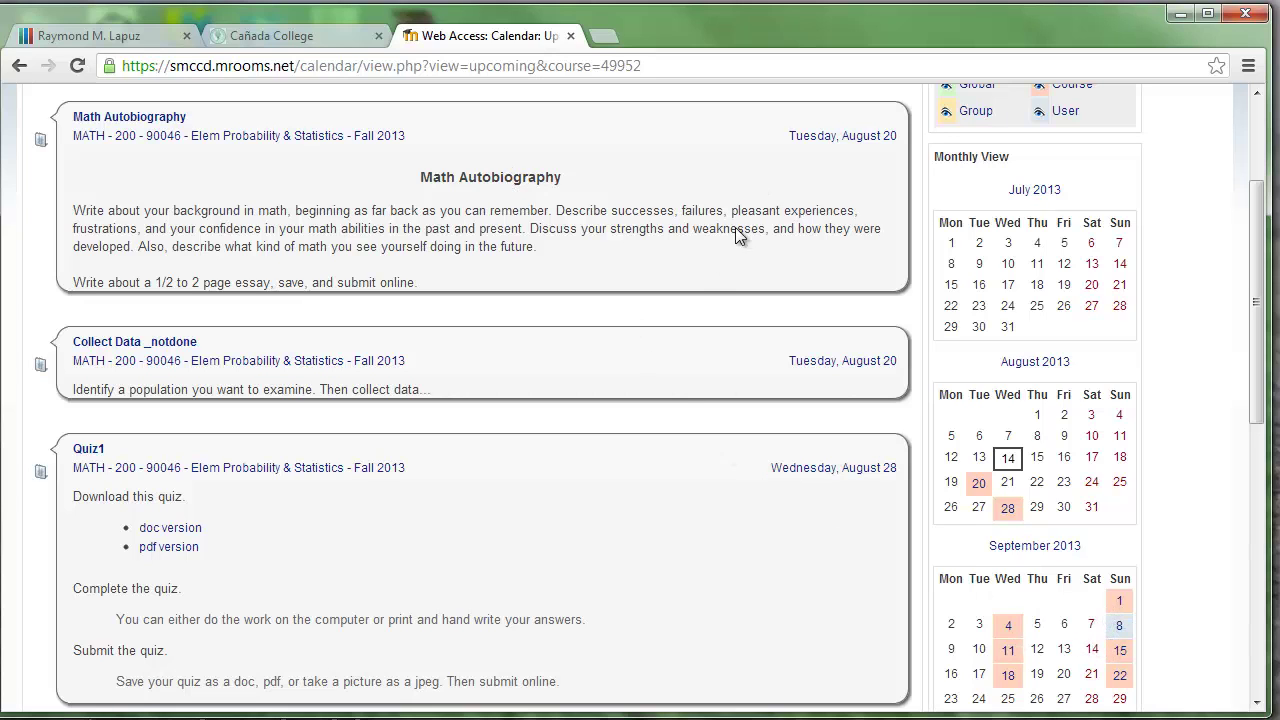
scroll(695, 347, "up", 1)
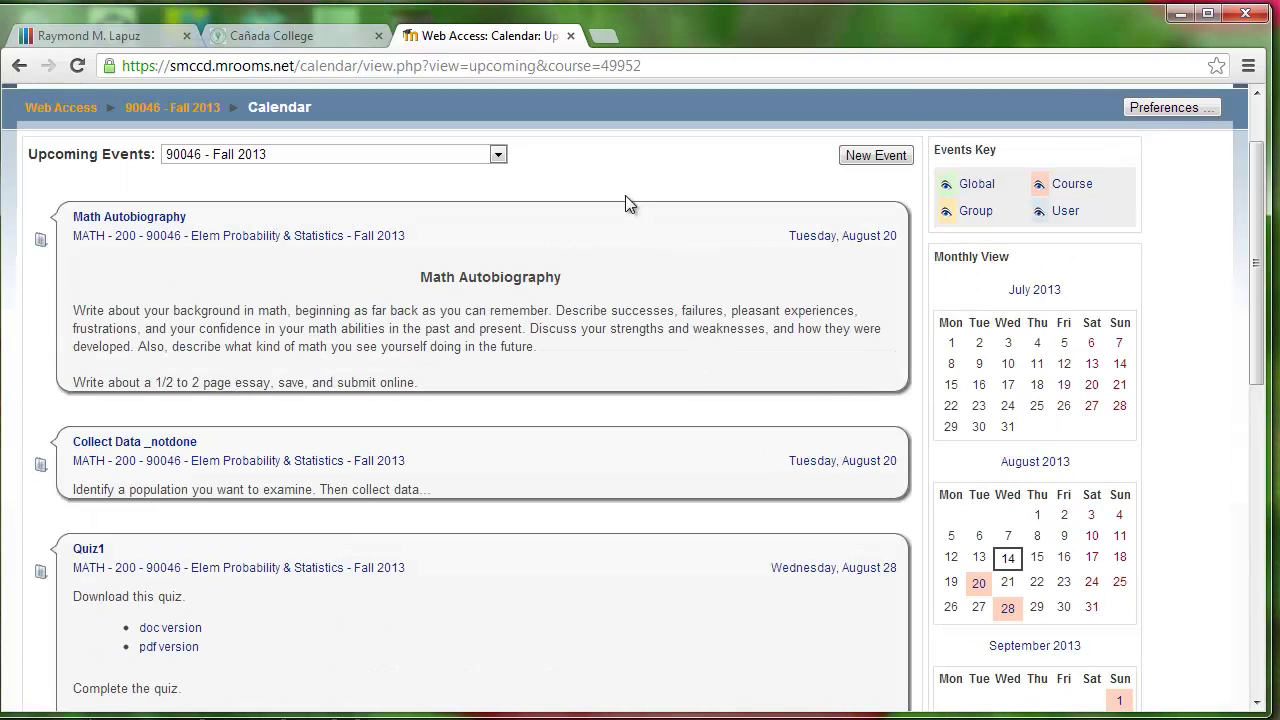
scroll(647, 456, "down", 2)
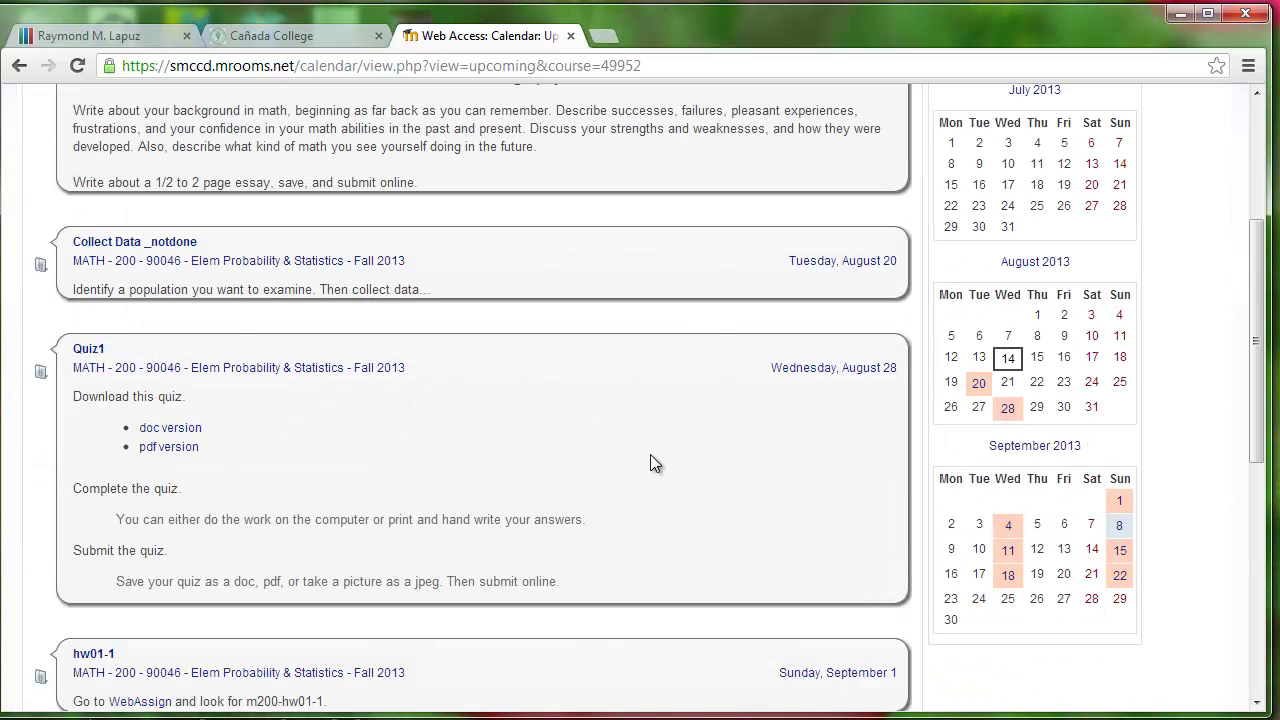
scroll(655, 459, "up", 3)
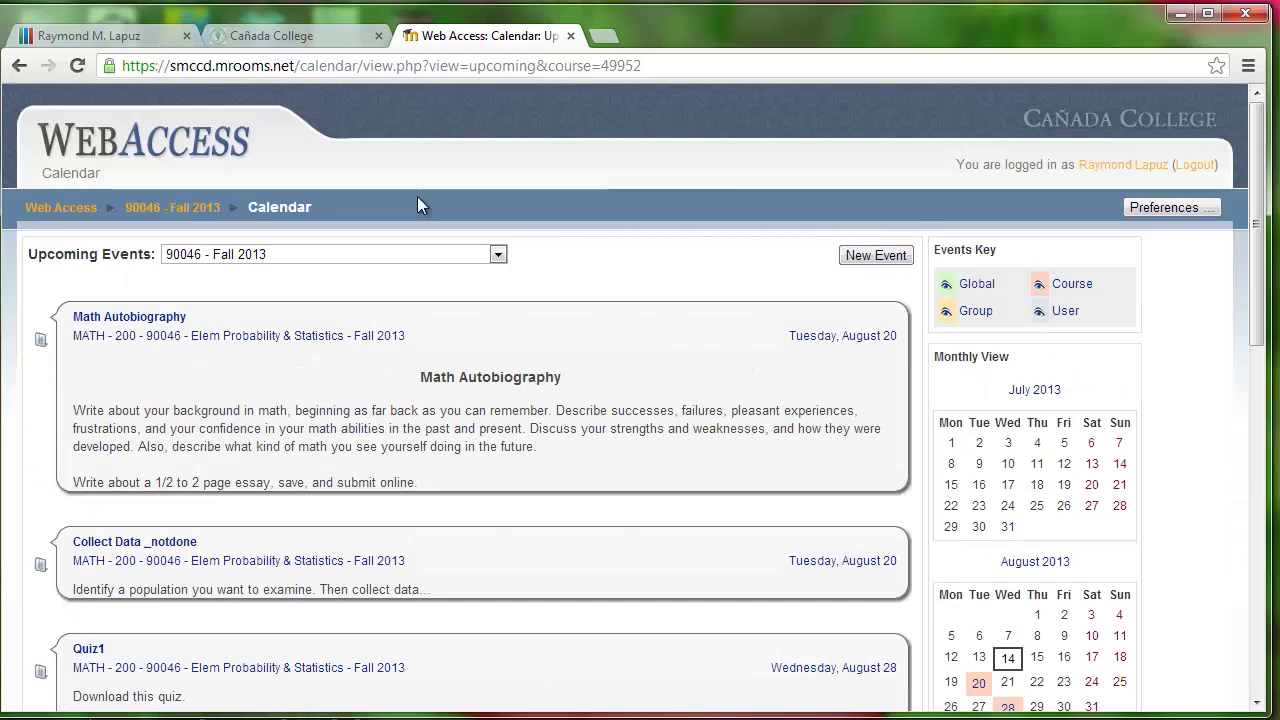
Add a user calendar event 'my new event' on August 16, 2013, then return to the course
left_click(876, 256)
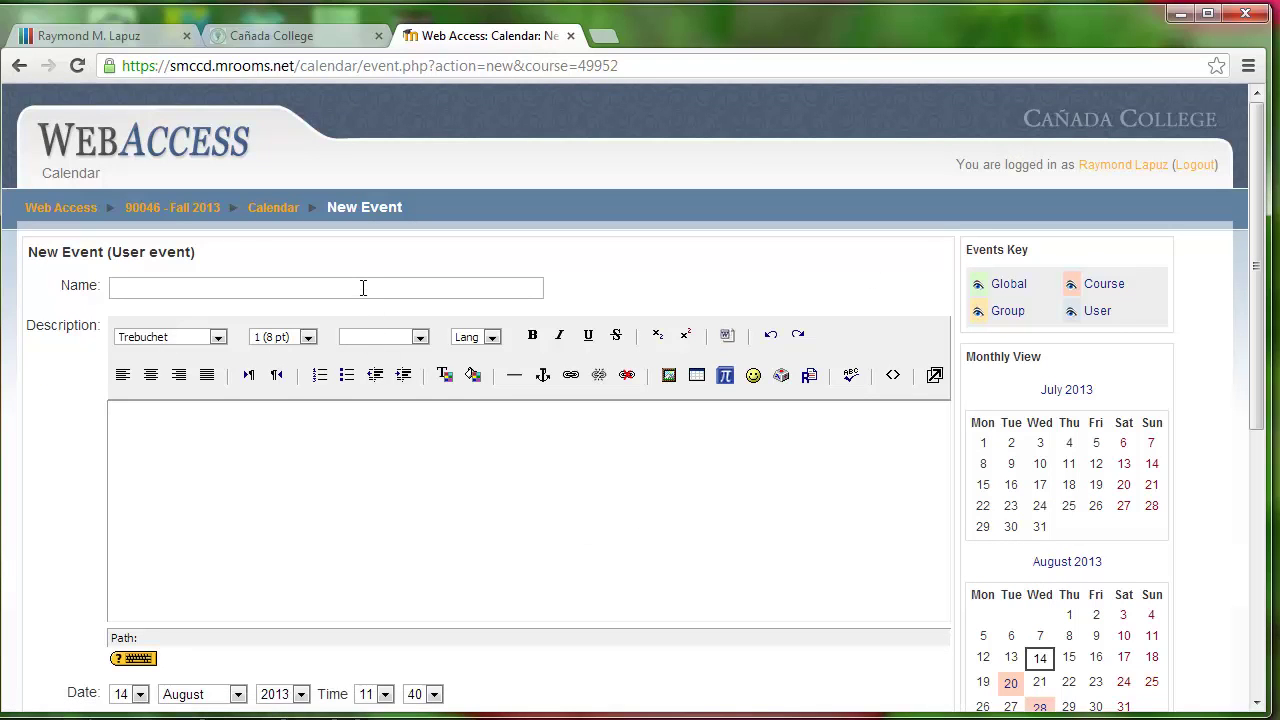
left_click(363, 288)
type("my new event")
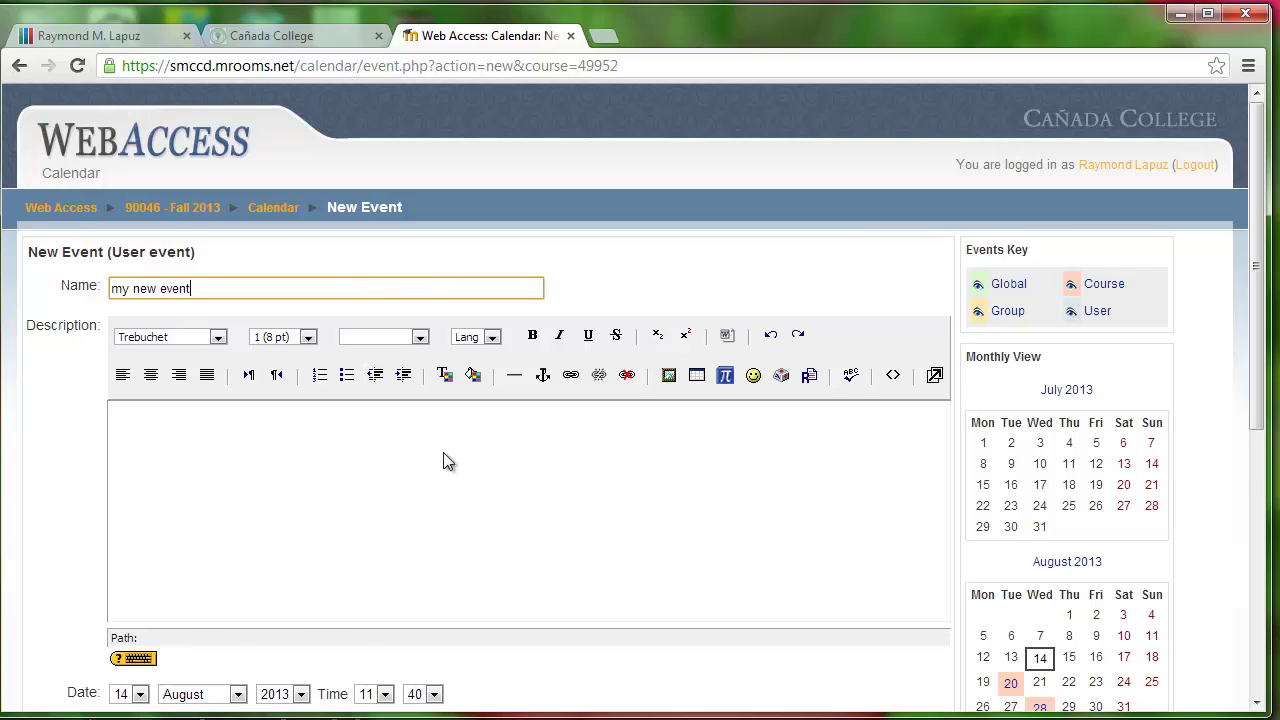
scroll(444, 455, "down", 1)
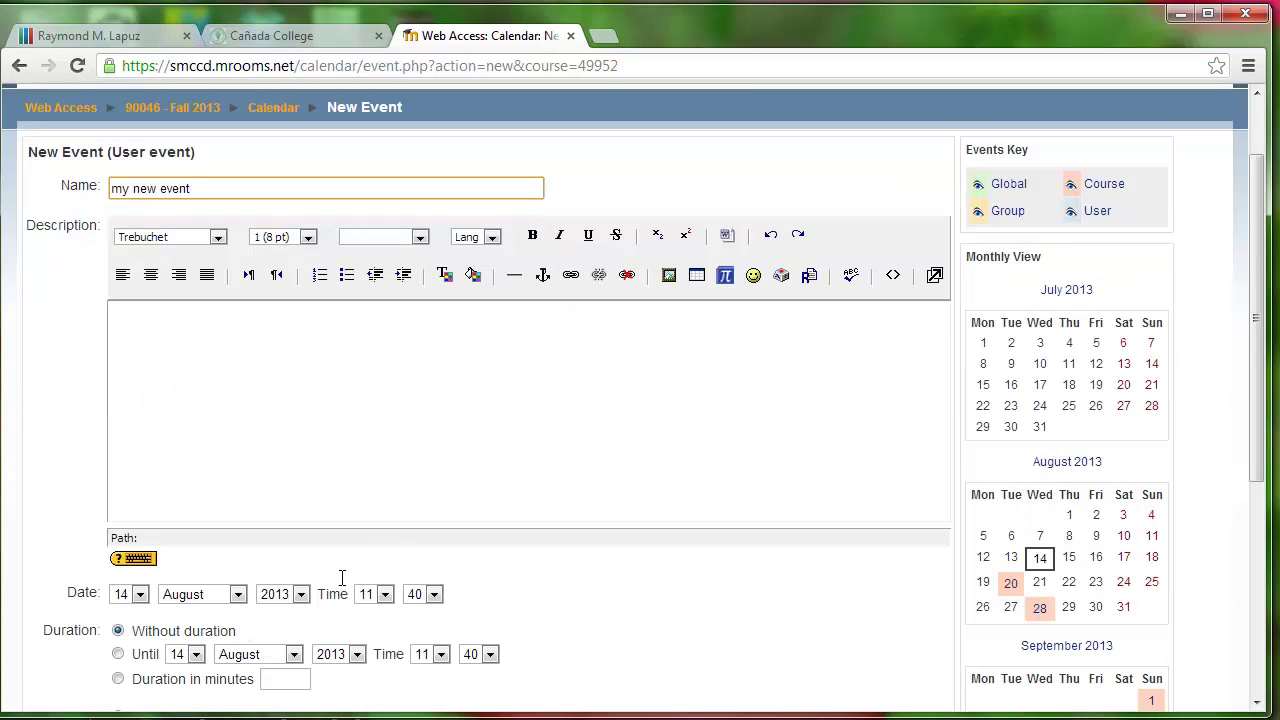
left_click(139, 594)
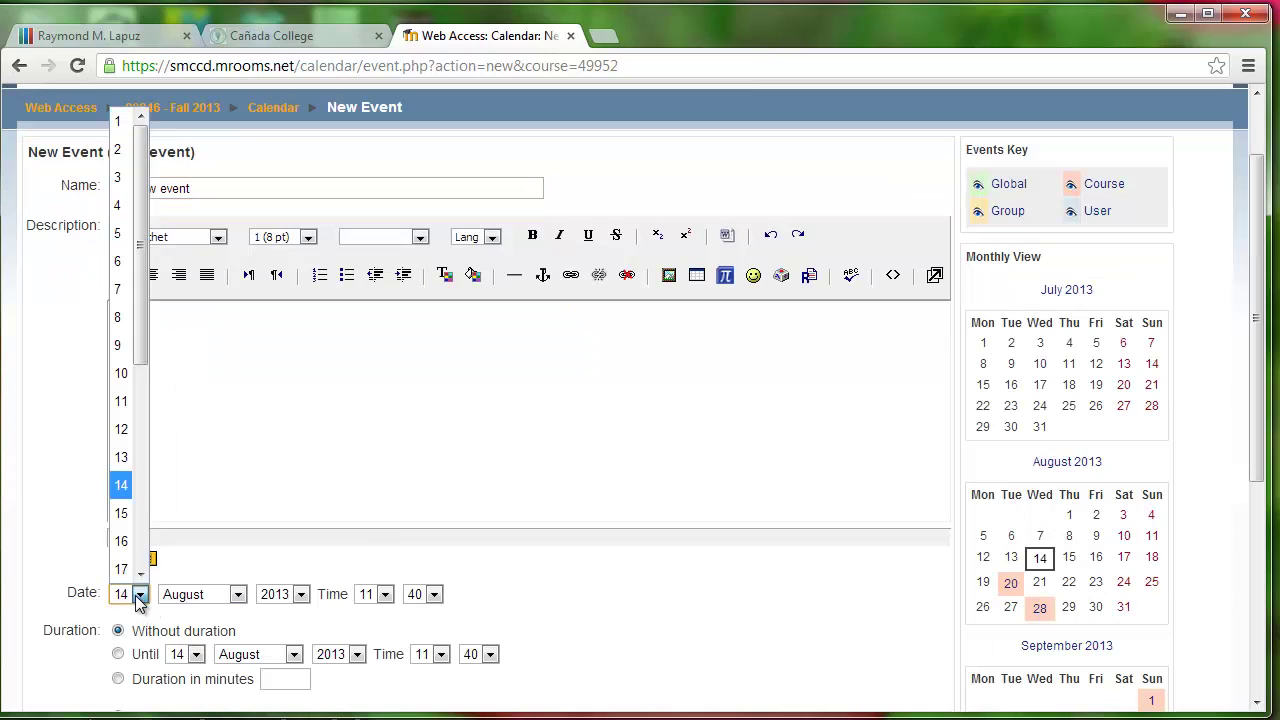
left_click(122, 542)
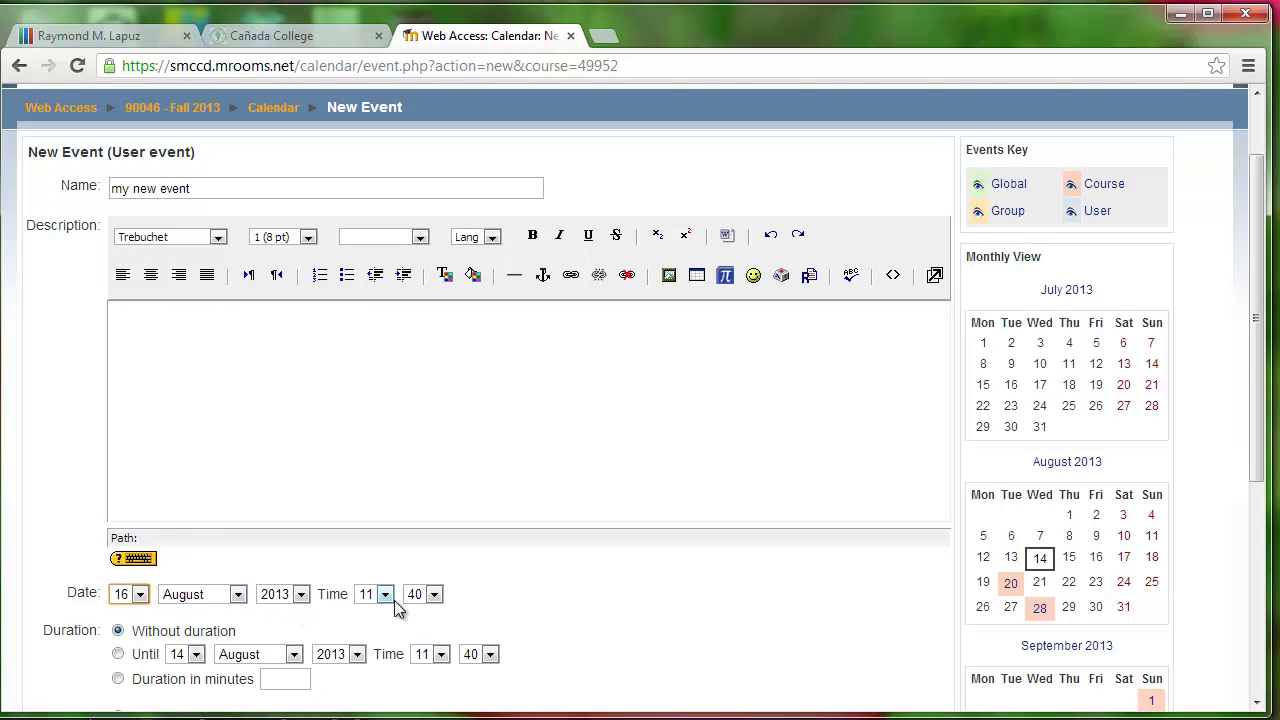
scroll(608, 600, "down", 2)
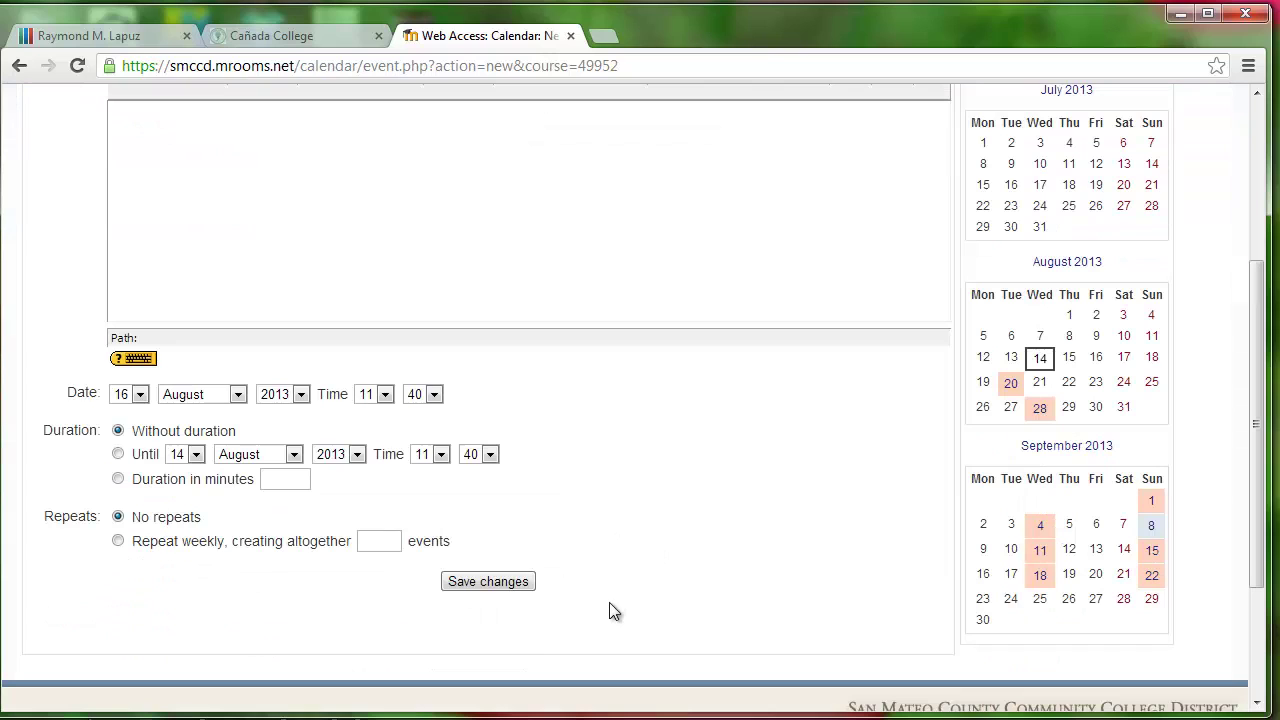
left_click(486, 583)
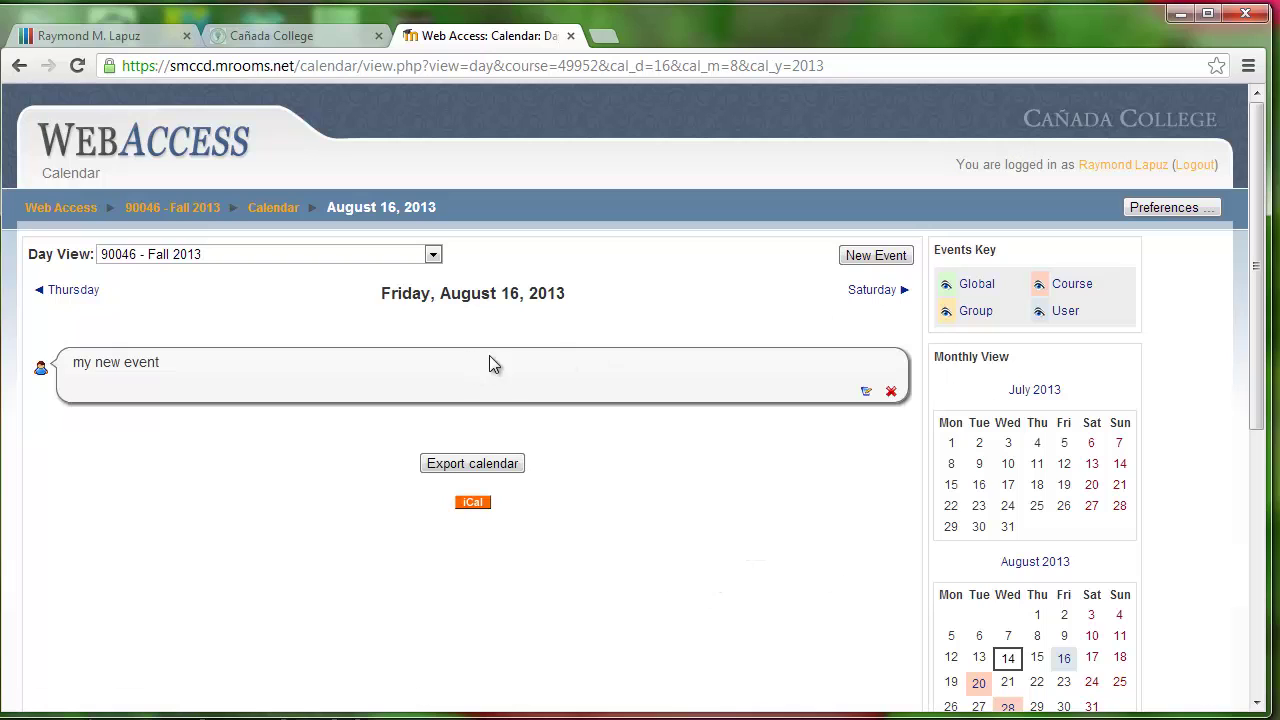
left_click(175, 208)
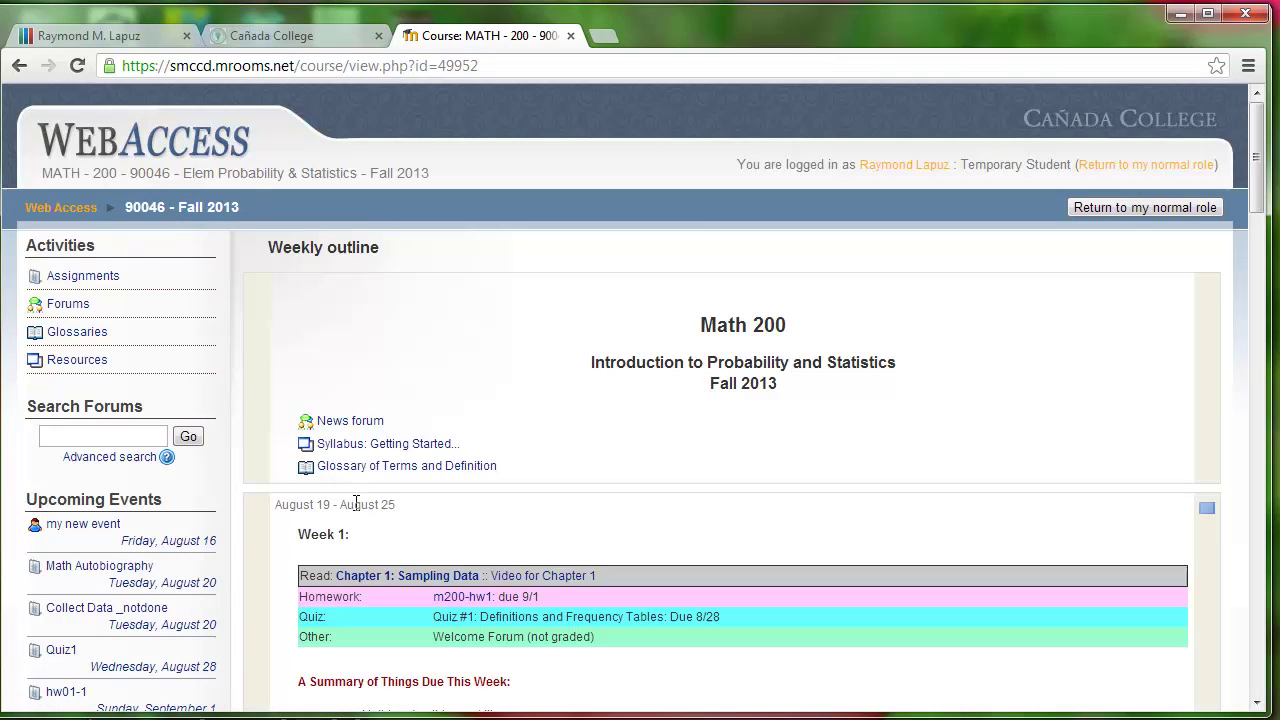
Reach Math Autobiography through the Activities block's Assignments list of due dates
scroll(617, 540, "down", 1)
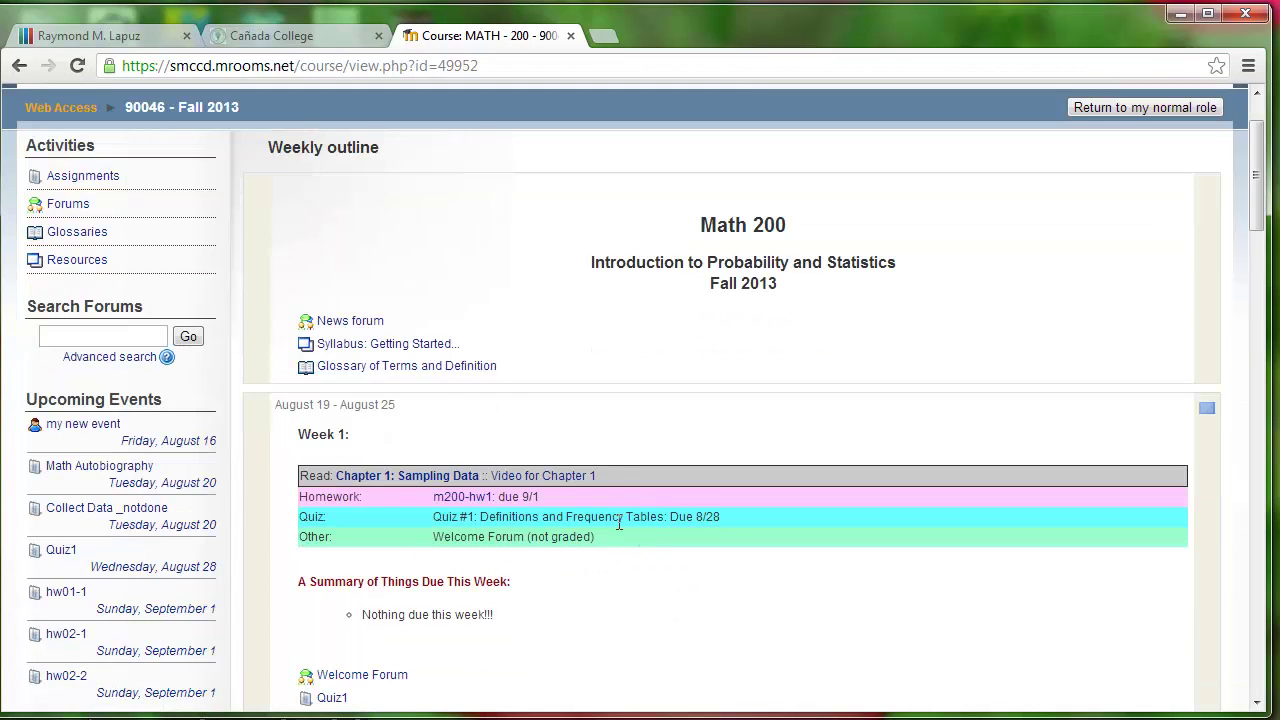
scroll(528, 493, "down", 3)
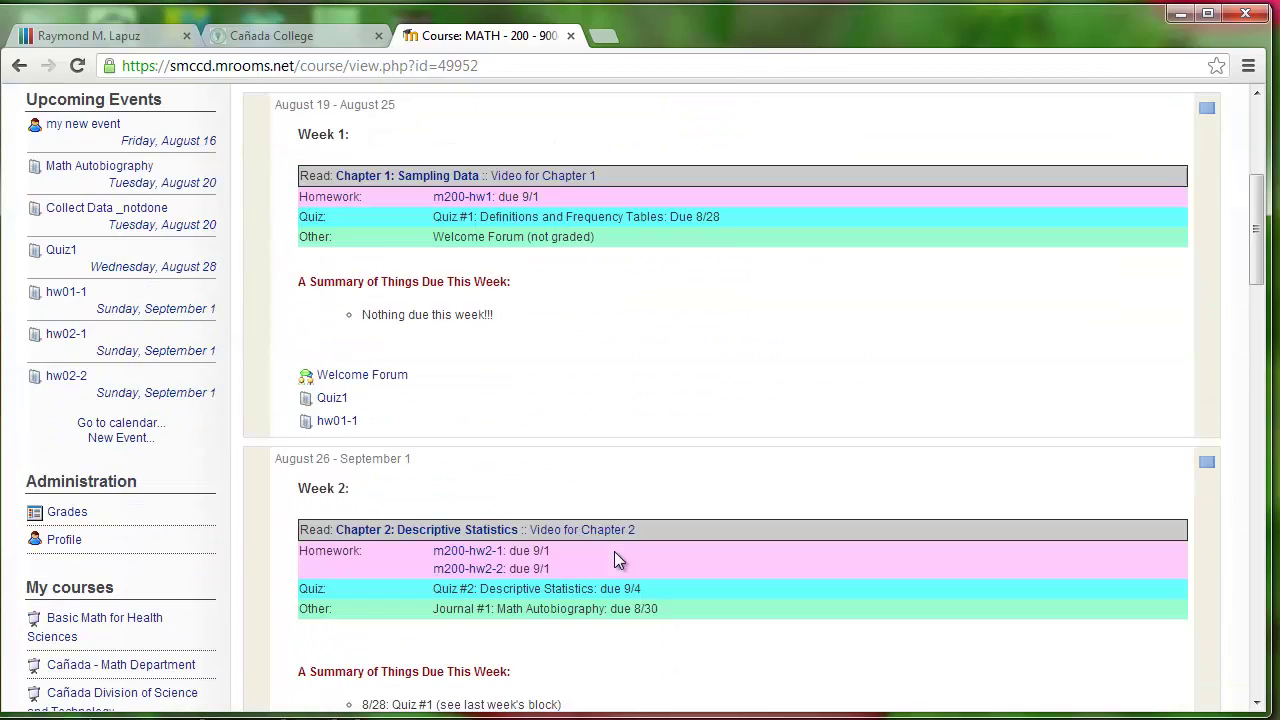
scroll(614, 551, "up", 4)
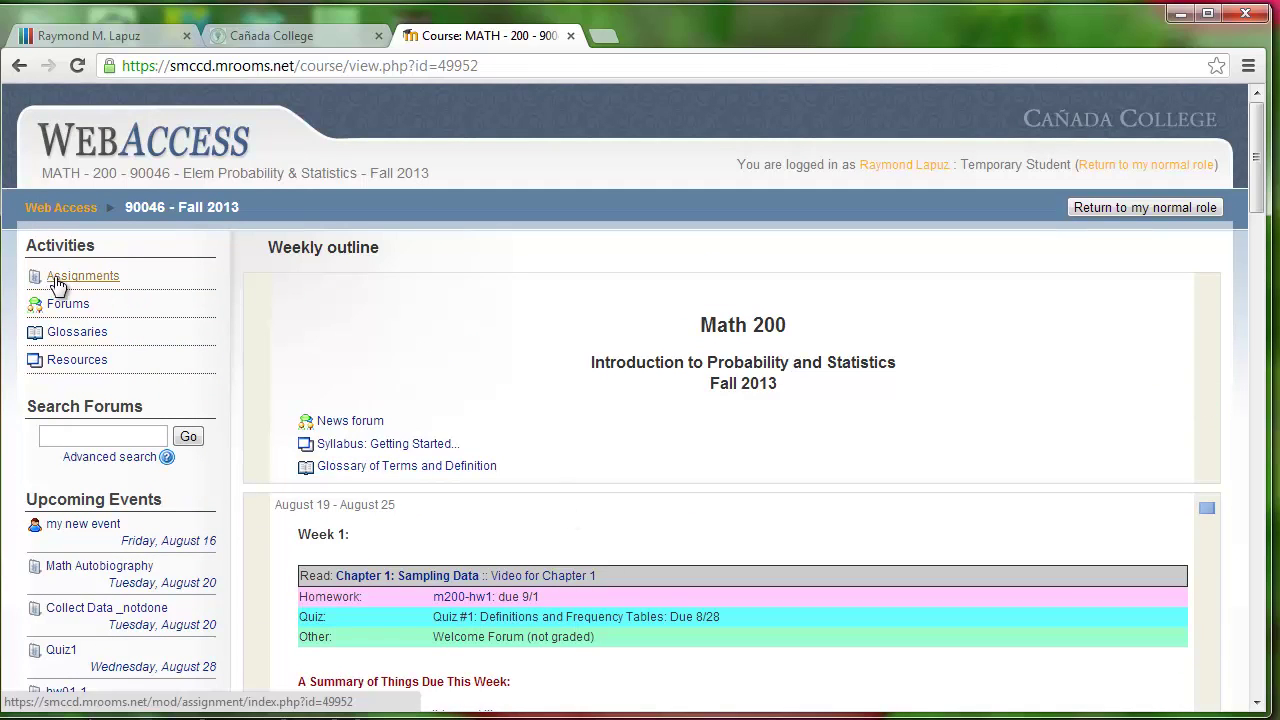
left_click(68, 280)
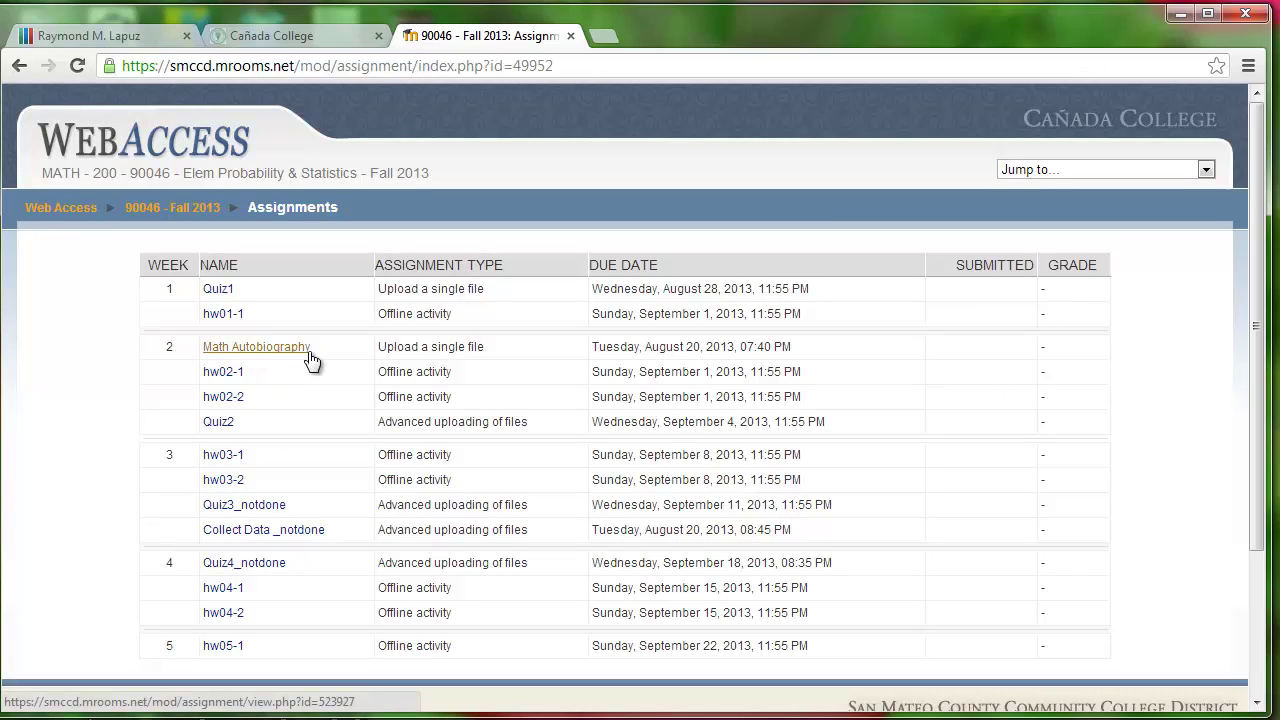
left_click(248, 350)
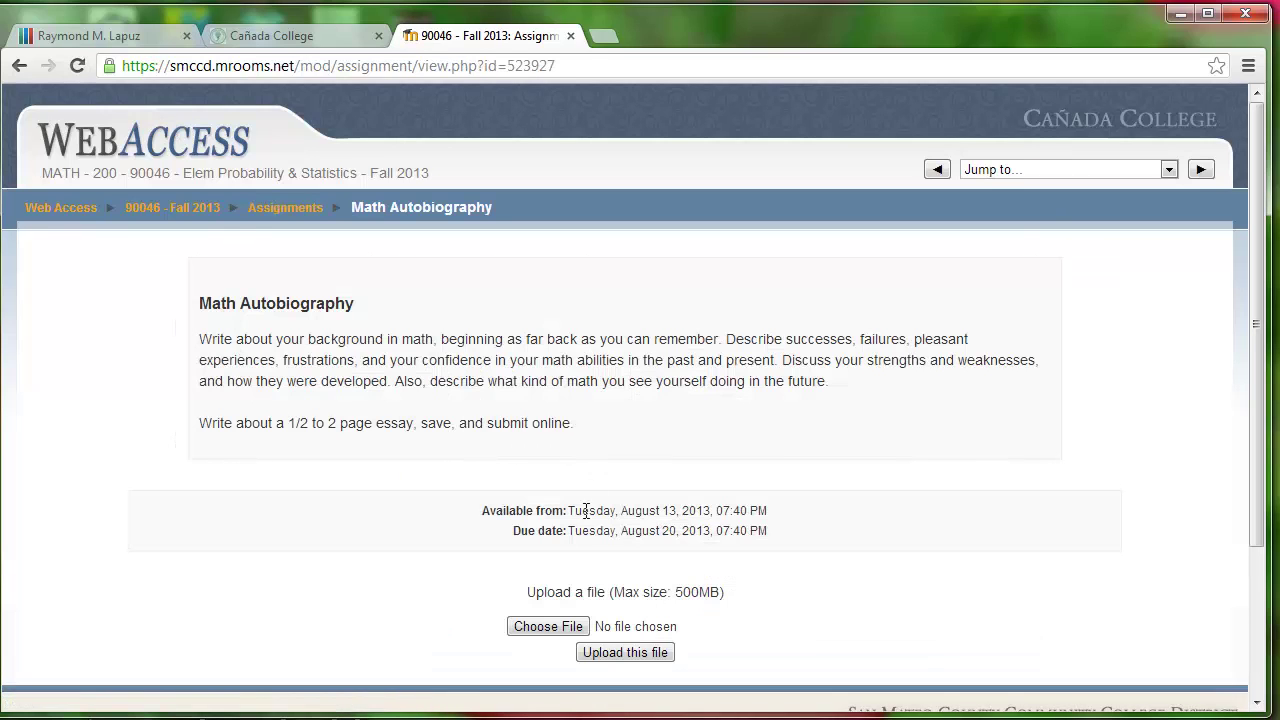
Return to the 90046 - Fall 2013 course page and scroll down to the Week 3 block
left_click(172, 210)
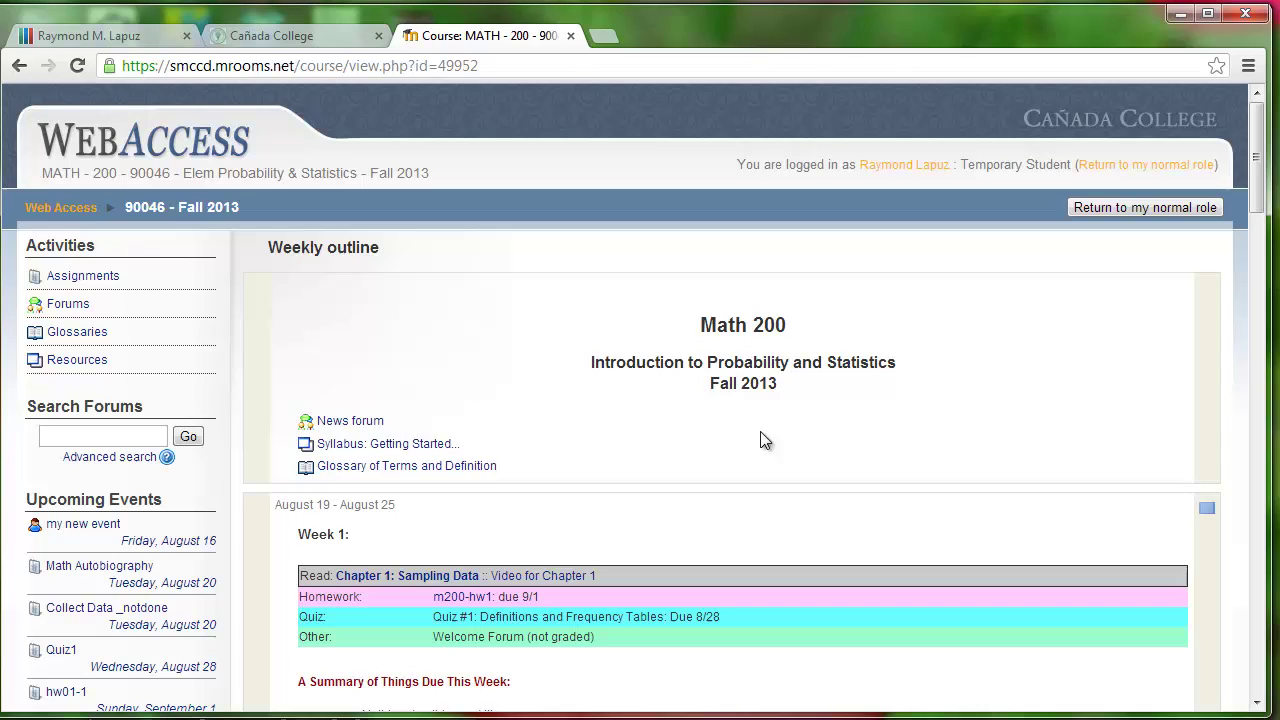
scroll(825, 405, "down", 1)
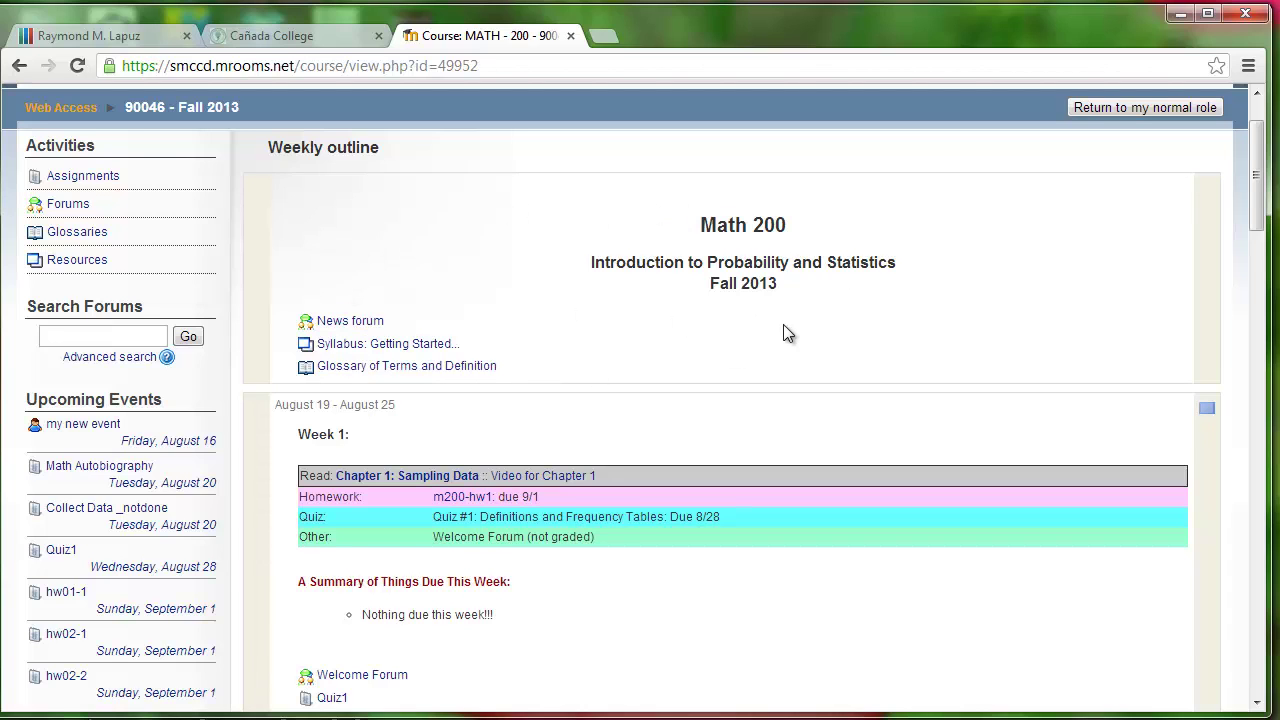
scroll(783, 330, "down", 1)
scroll(708, 323, "down", 1)
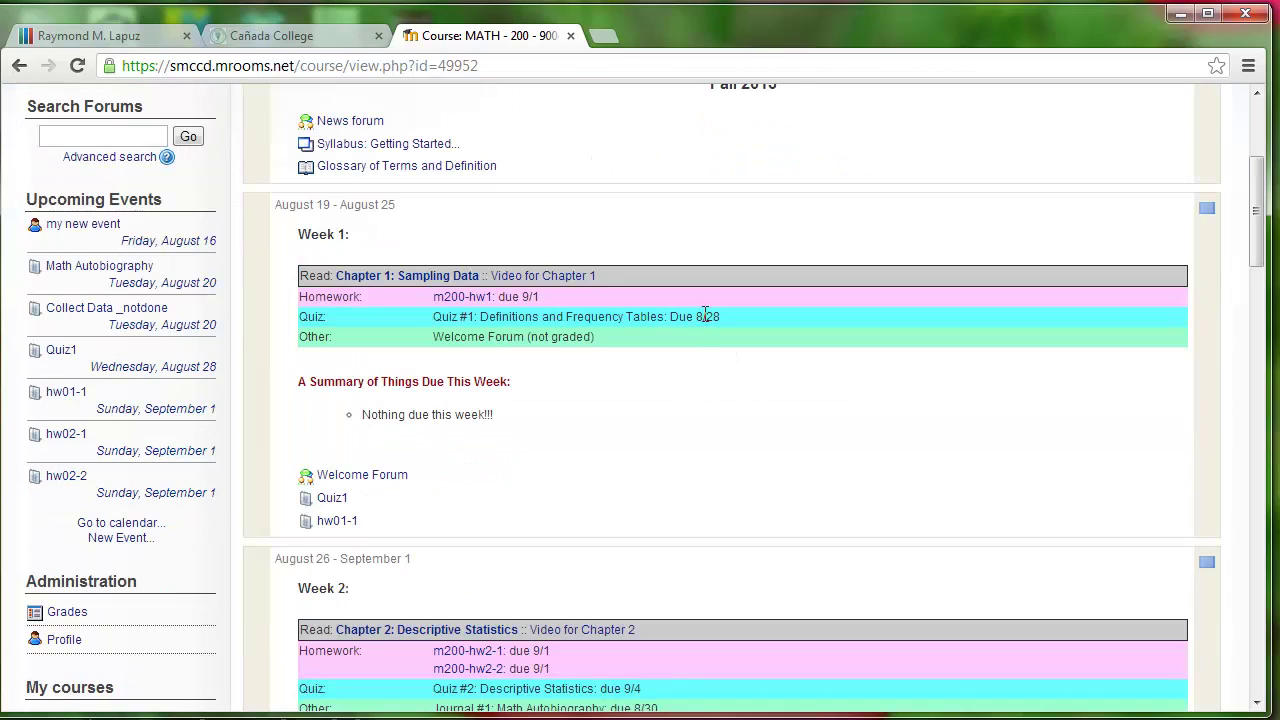
scroll(441, 340, "down", 2)
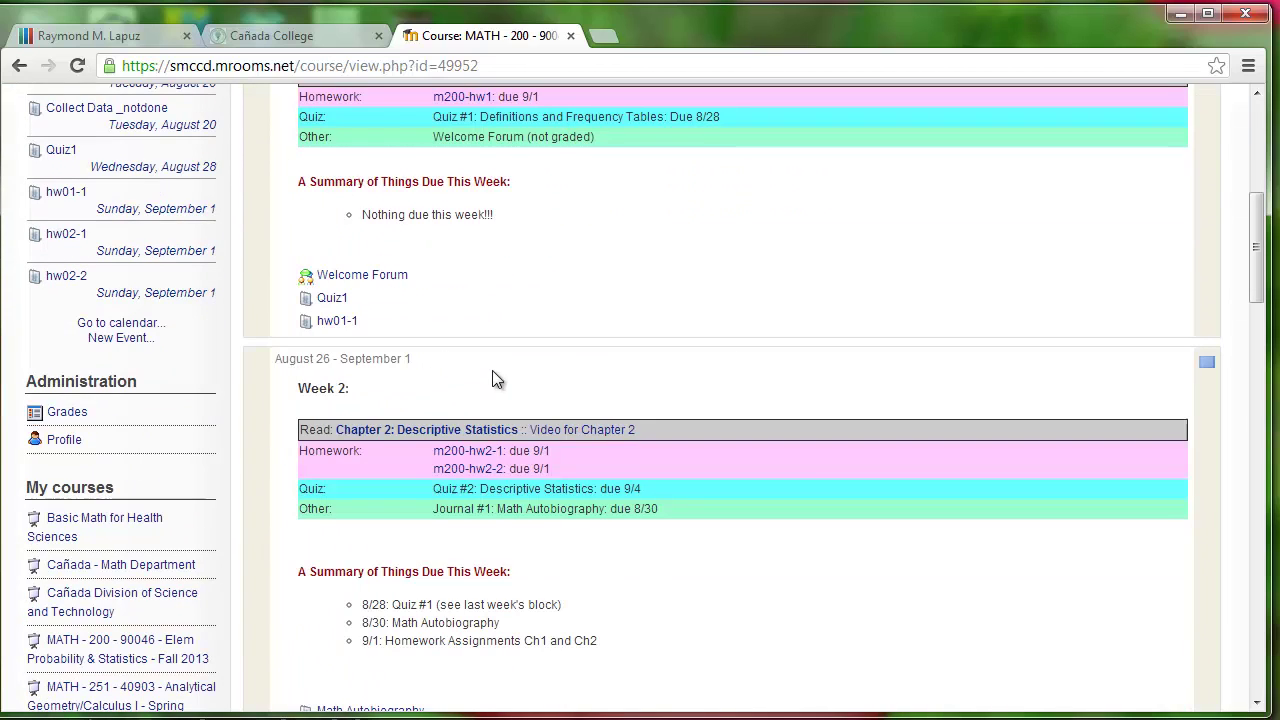
scroll(533, 365, "down", 2)
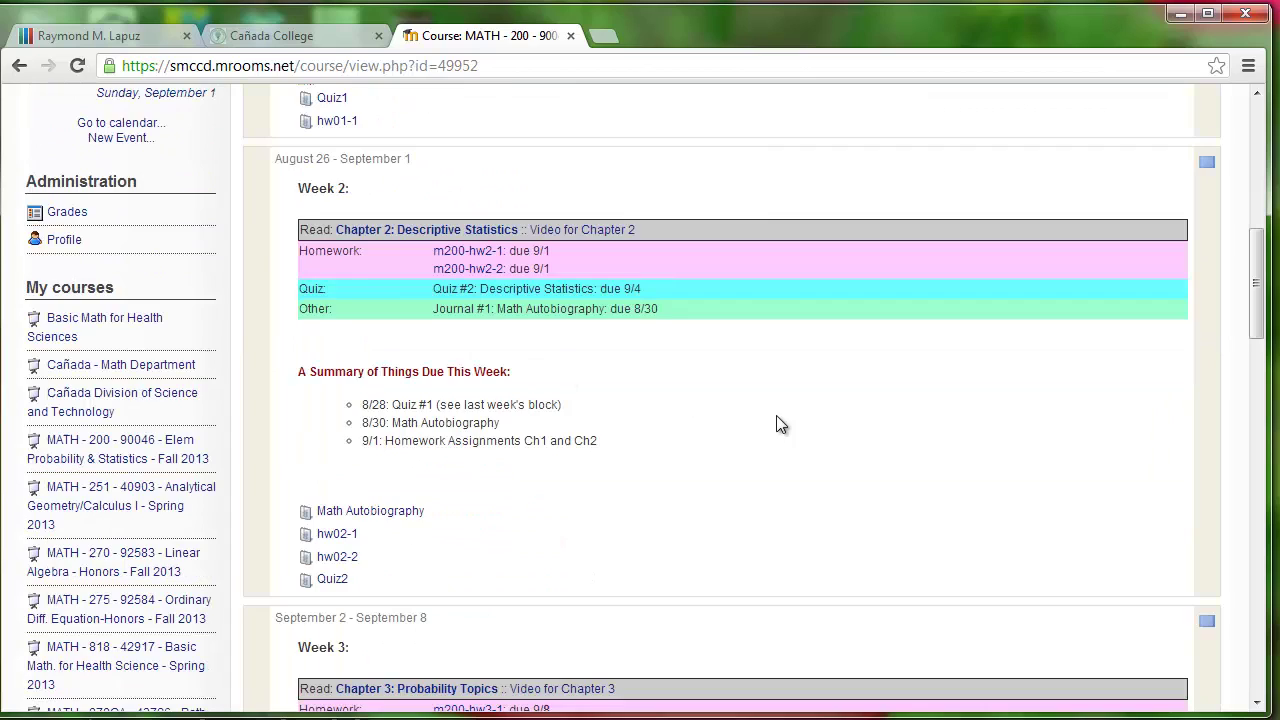
scroll(790, 420, "up", 3)
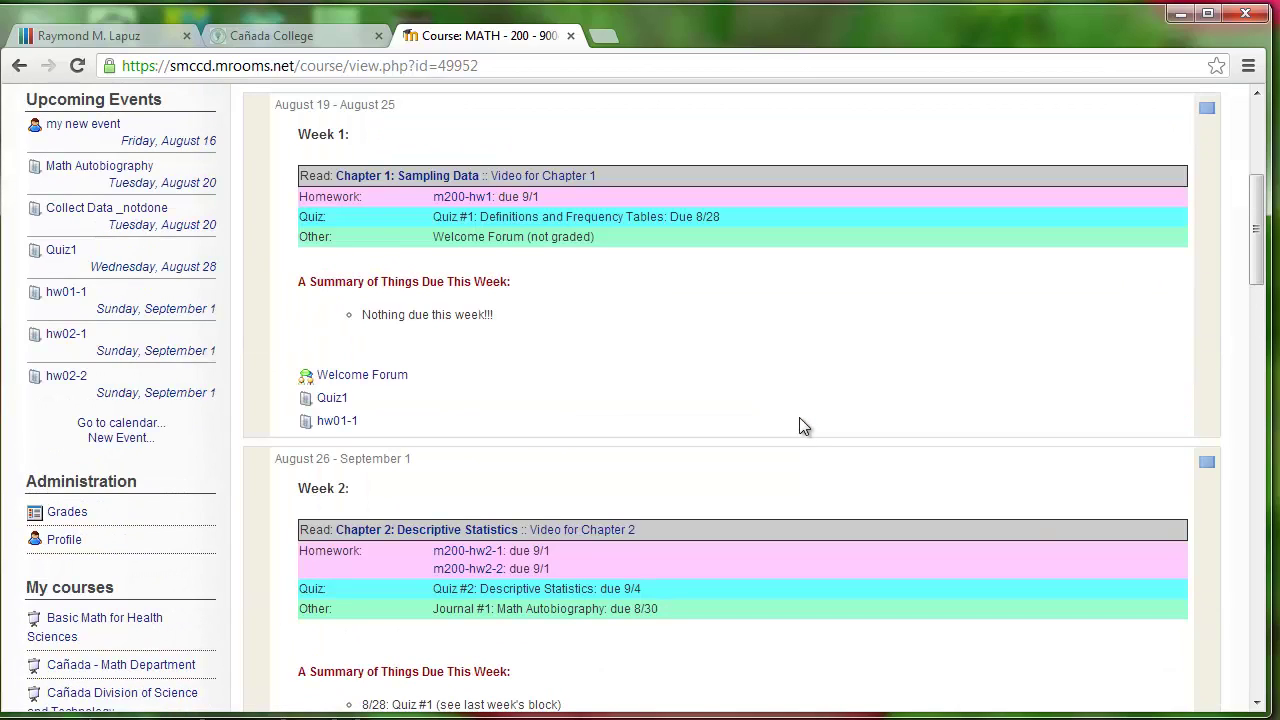
scroll(800, 422, "down", 5)
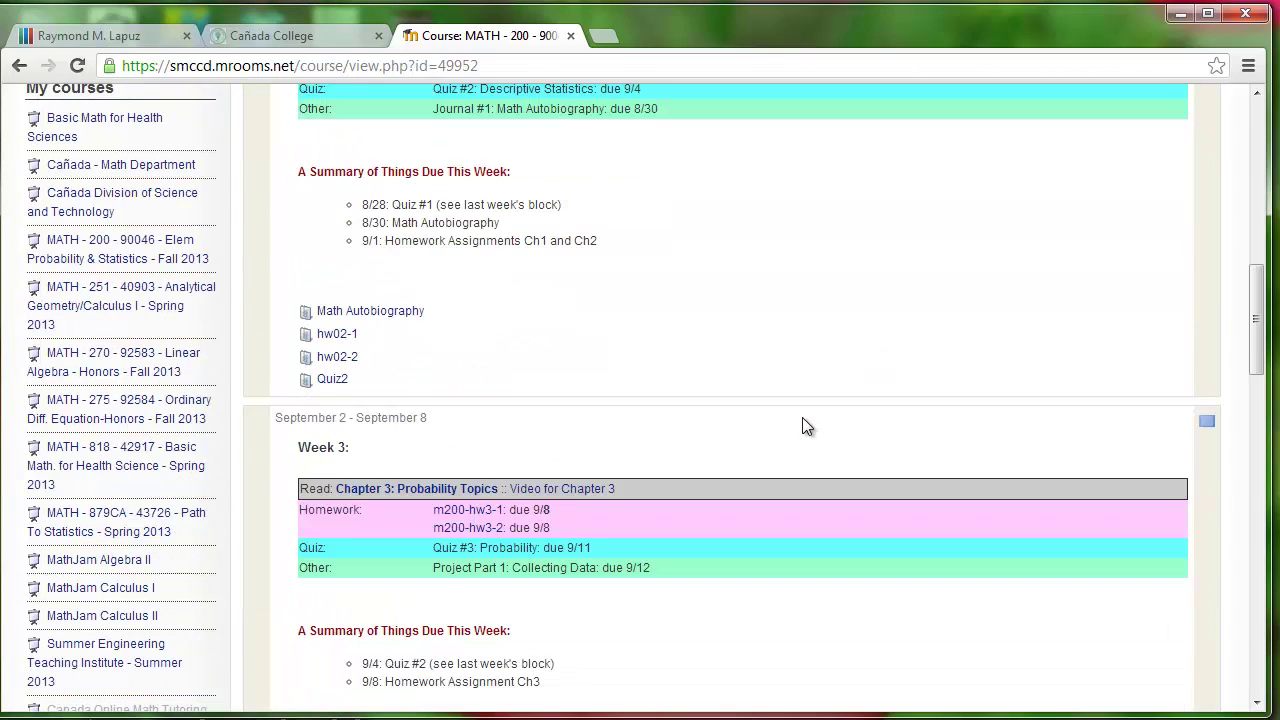
scroll(802, 426, "down", 2)
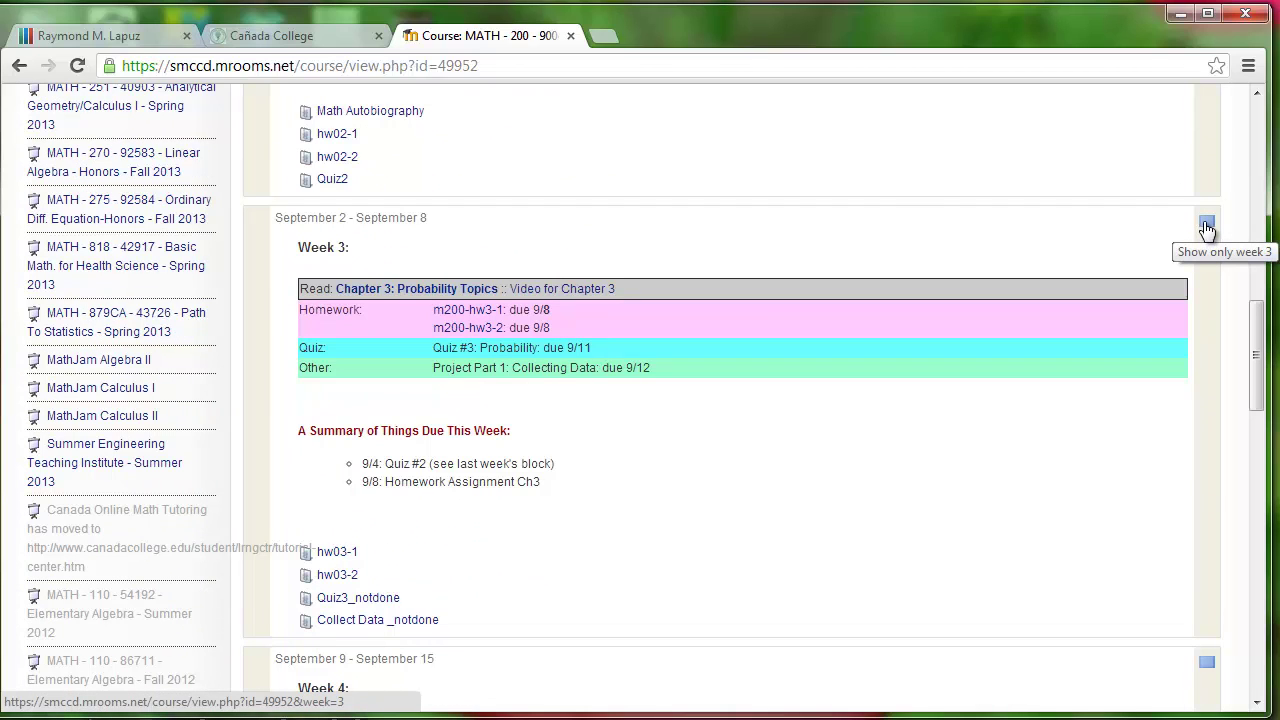
Switch the outline to Week 3 only, back to all weeks, then Week 3 only again
left_click(1207, 226)
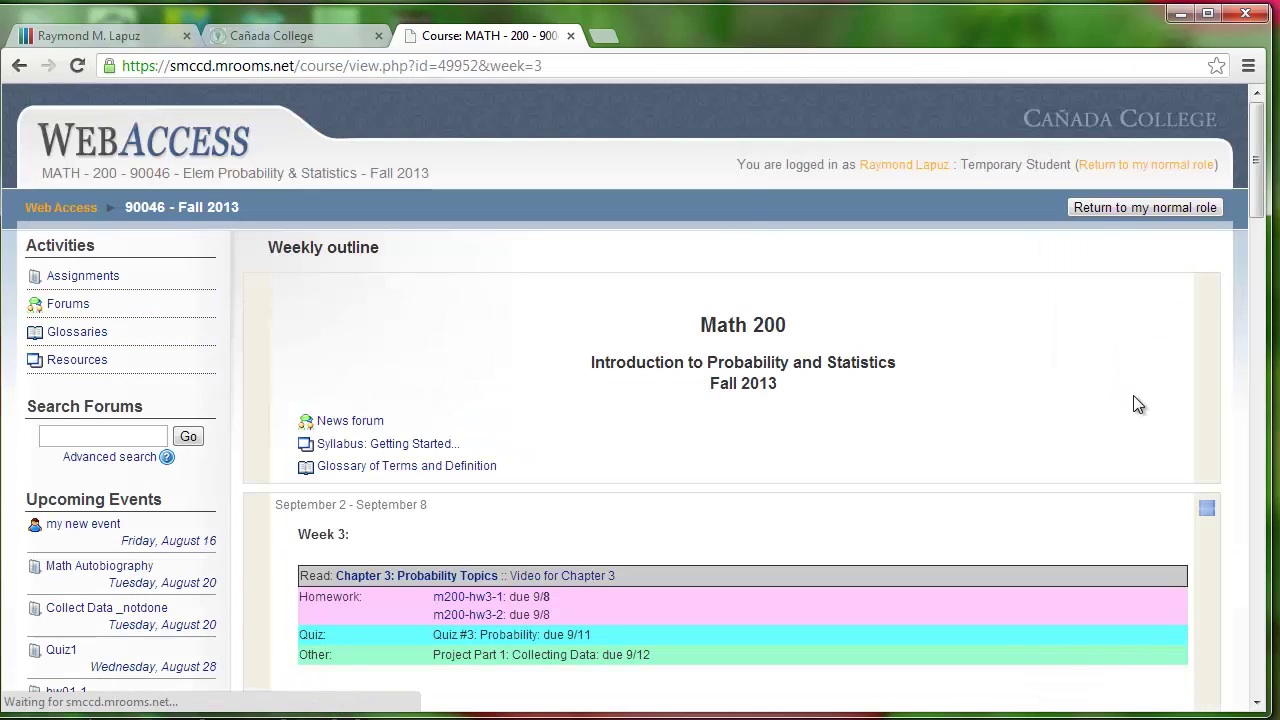
scroll(1143, 386, "down", 1)
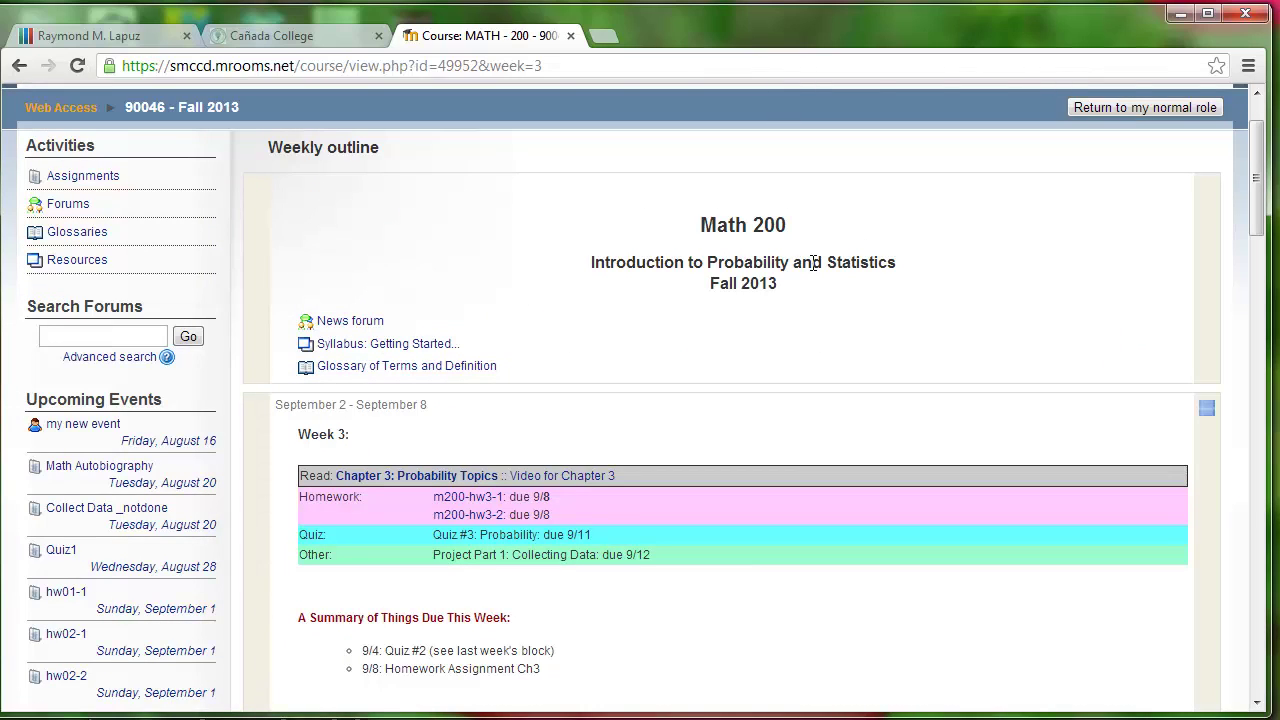
scroll(862, 302, "down", 1)
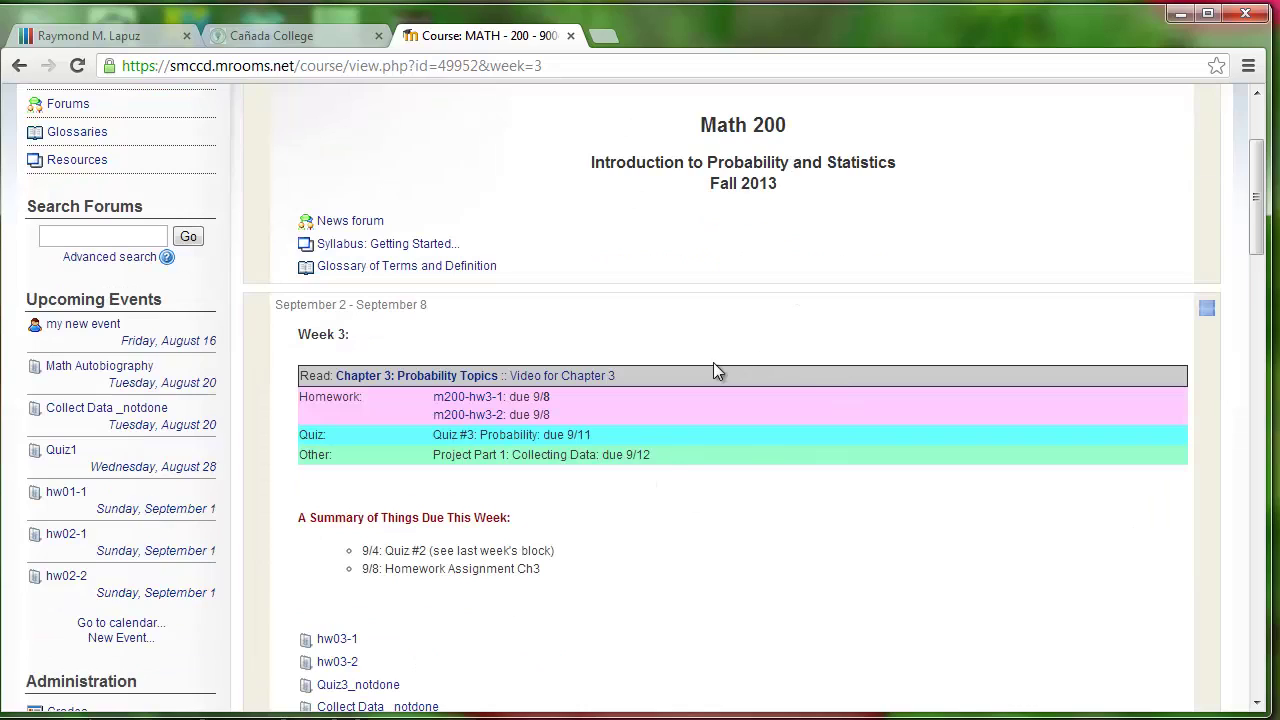
scroll(745, 432, "down", 1)
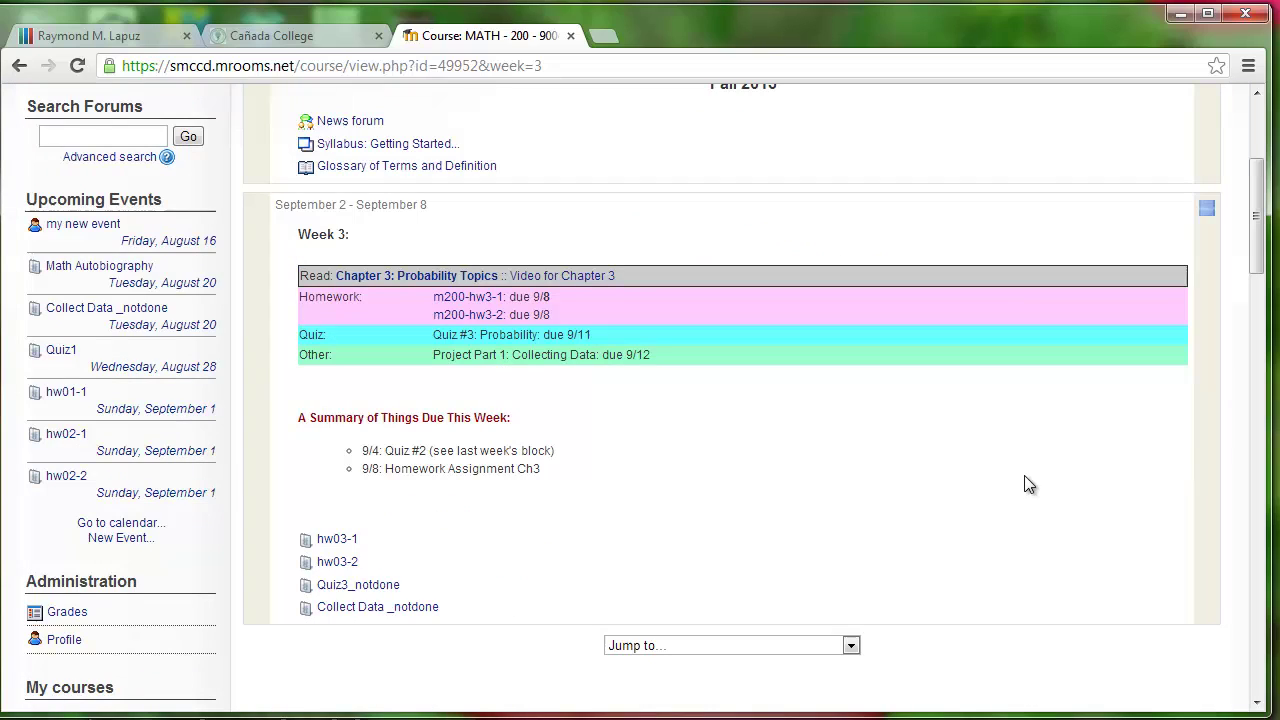
left_click(1207, 213)
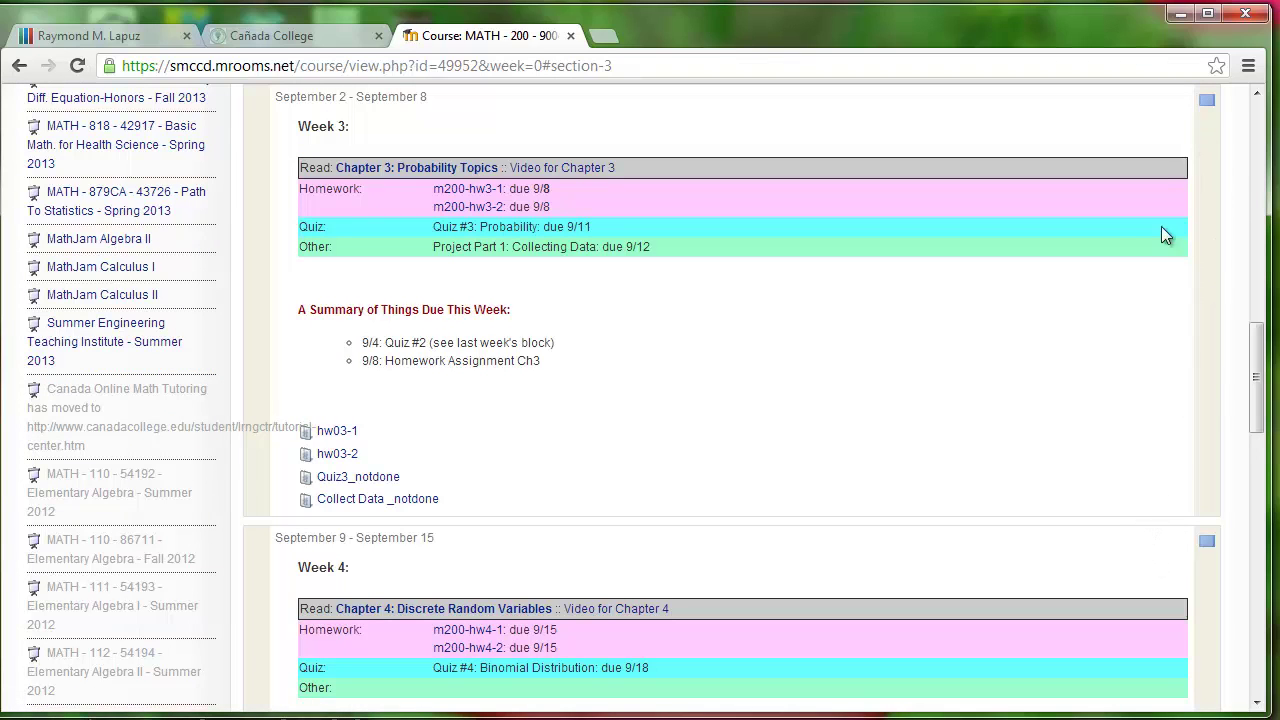
left_click(1206, 104)
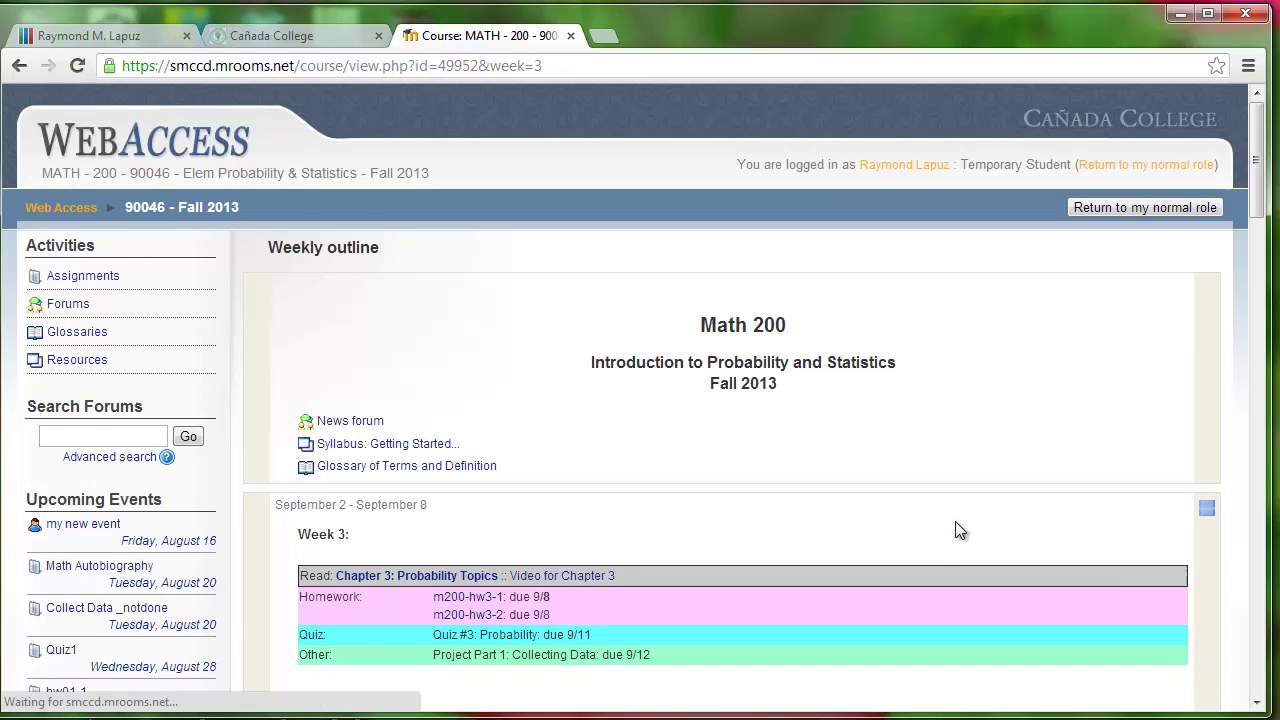
scroll(1003, 490, "down", 3)
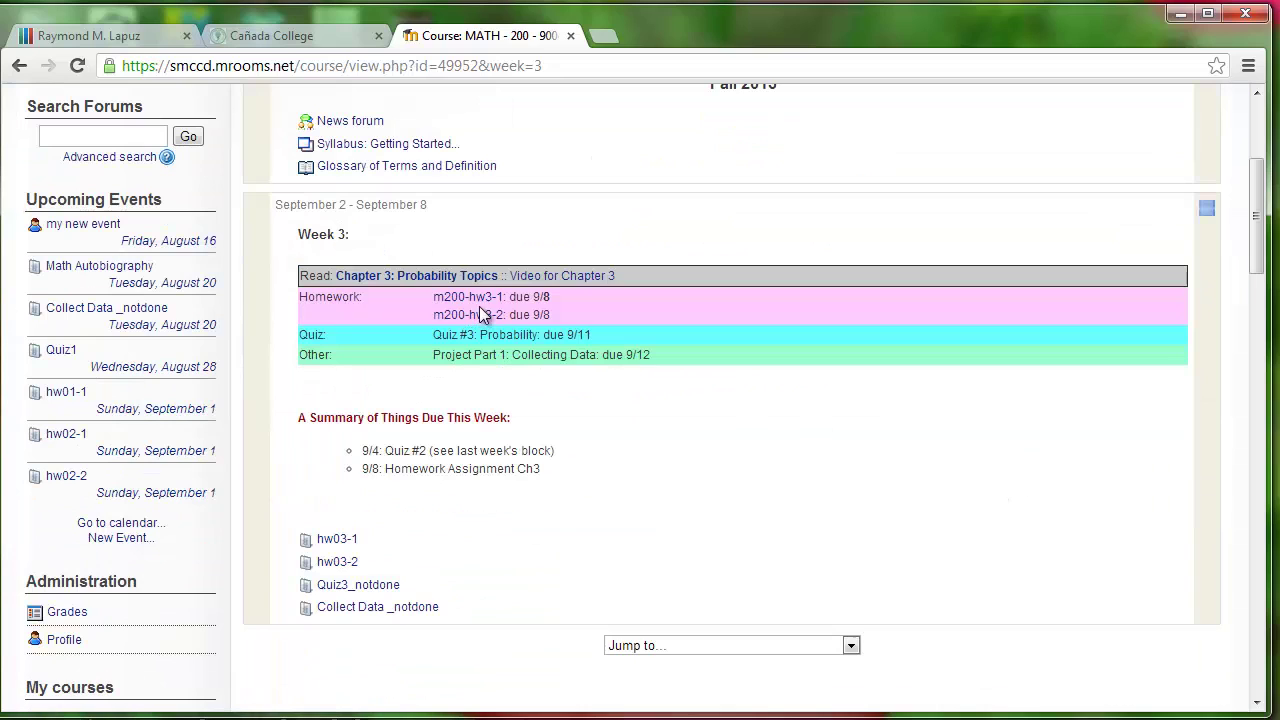
Jump to the Week 1 block and review its Chapter 1 reading, m200-hw1 and Quiz #1
left_click(850, 646)
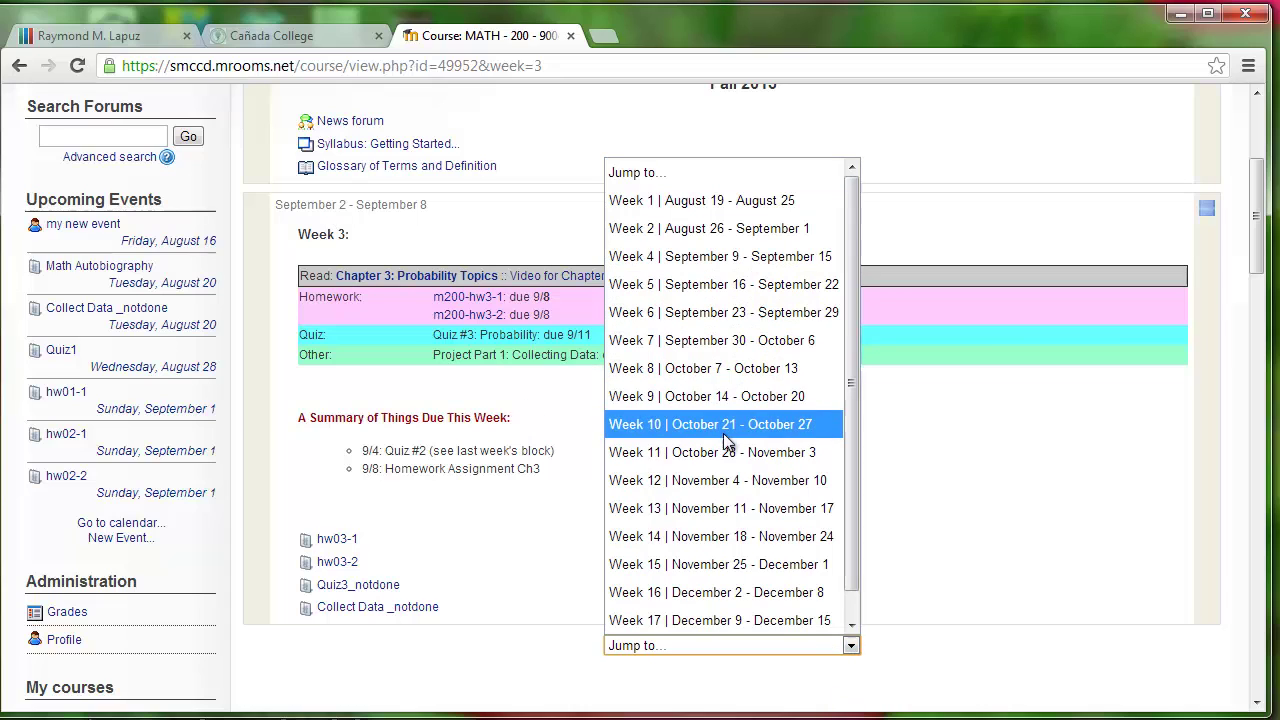
left_click(703, 203)
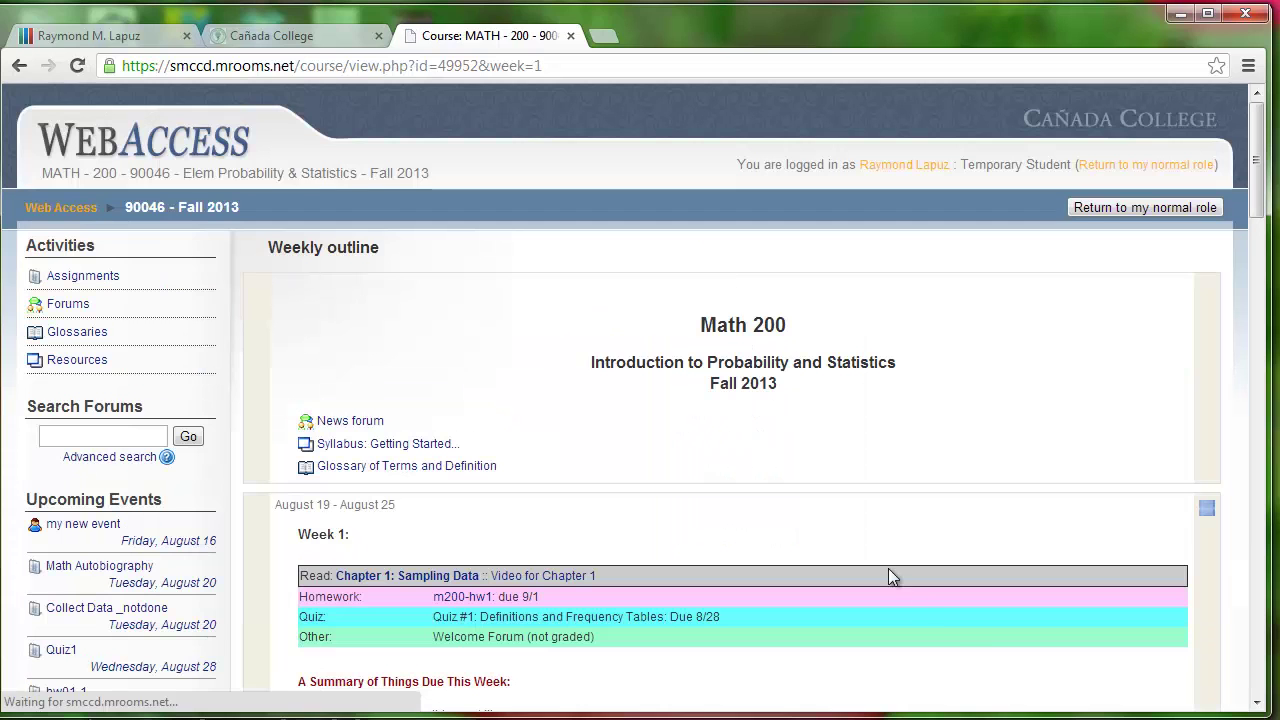
scroll(914, 568, "down", 1)
scroll(914, 576, "down", 2)
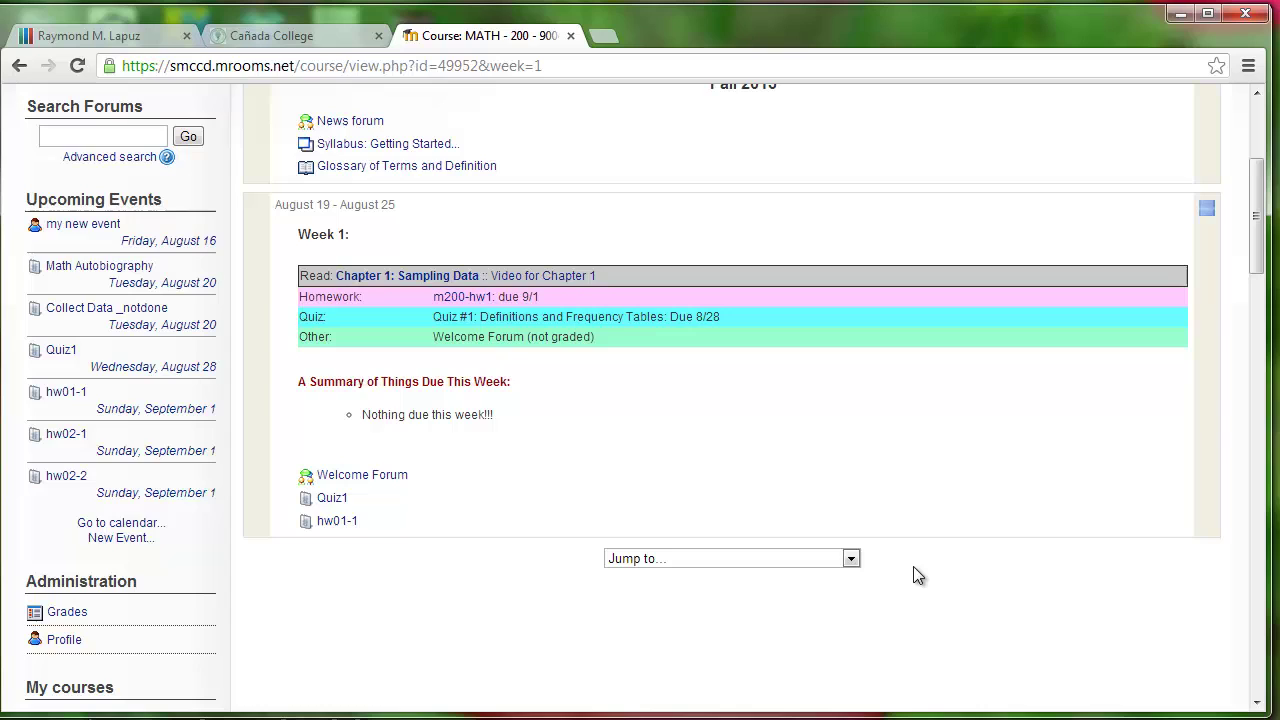
scroll(913, 564, "up", 1)
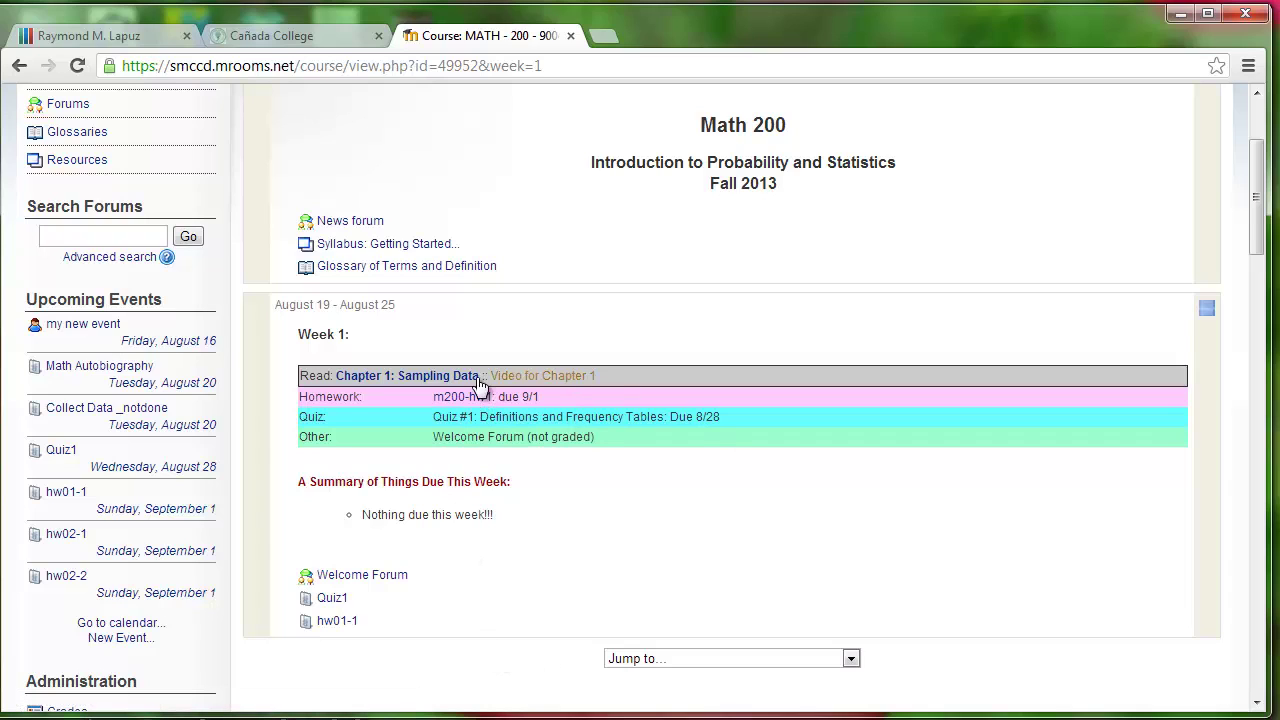
Open the Chapter 1 Sampling Data textbook reading and advance to the Statistics module
left_click(398, 379)
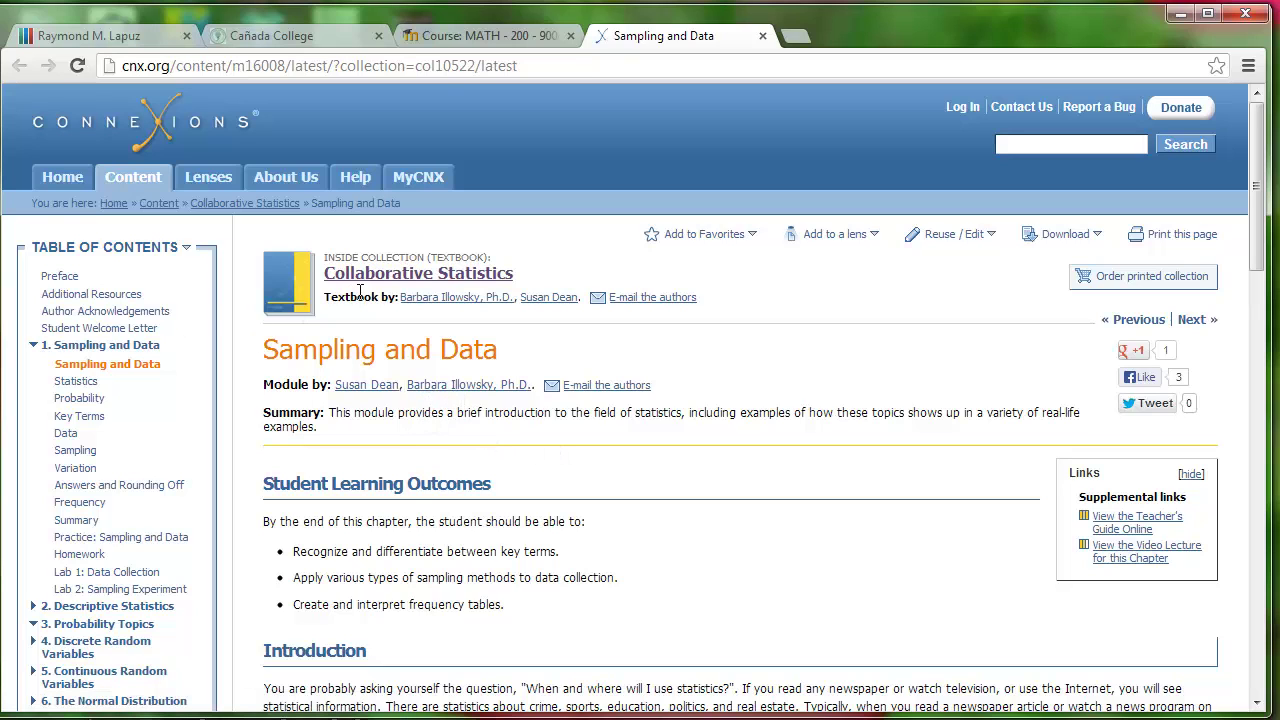
scroll(495, 438, "down", 2)
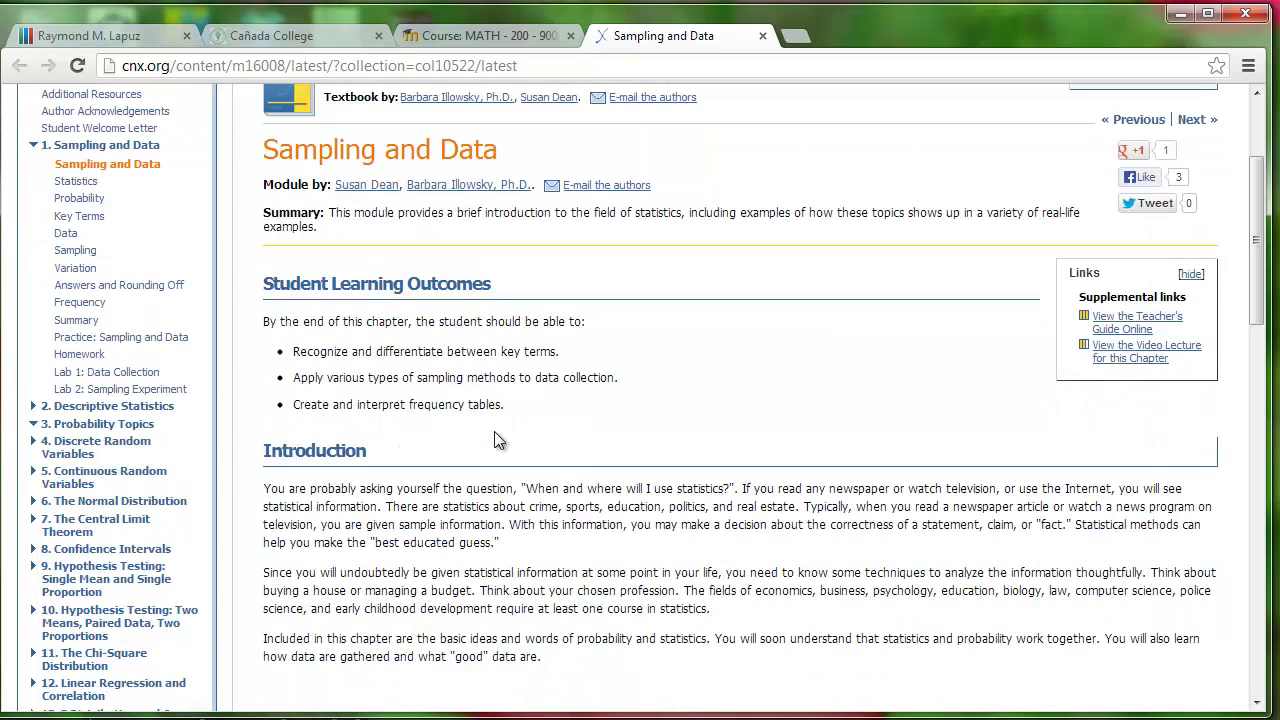
scroll(388, 408, "down", 2)
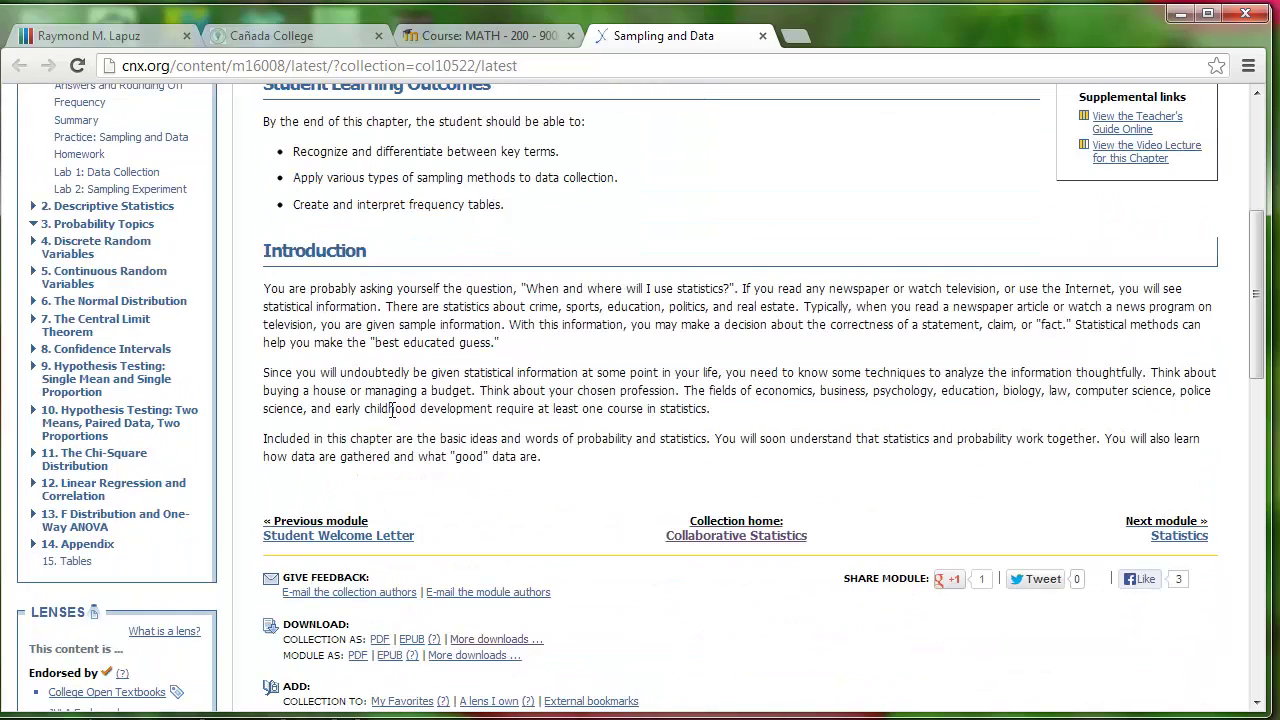
left_click(1170, 527)
scroll(935, 590, "down", 2)
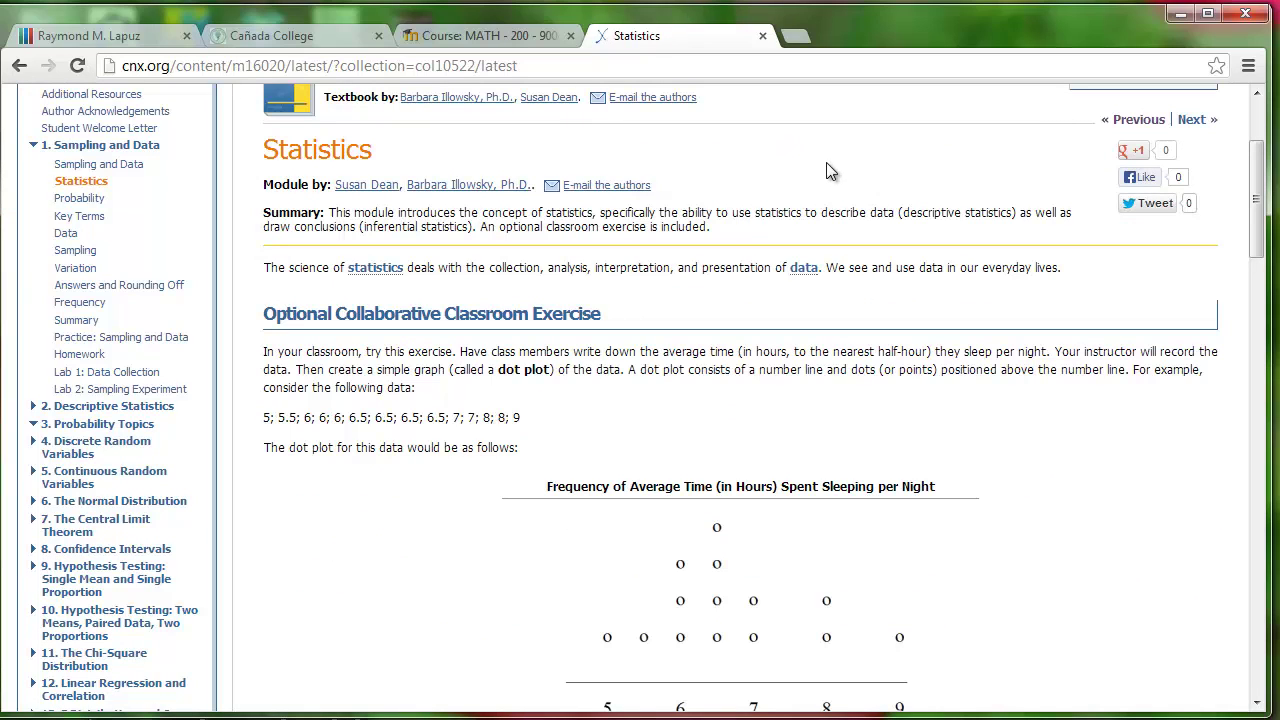
Swap the Statistics textbook tab for the Chapter 1 Sampling and Data video lecture, skipping ahead
left_click(763, 37)
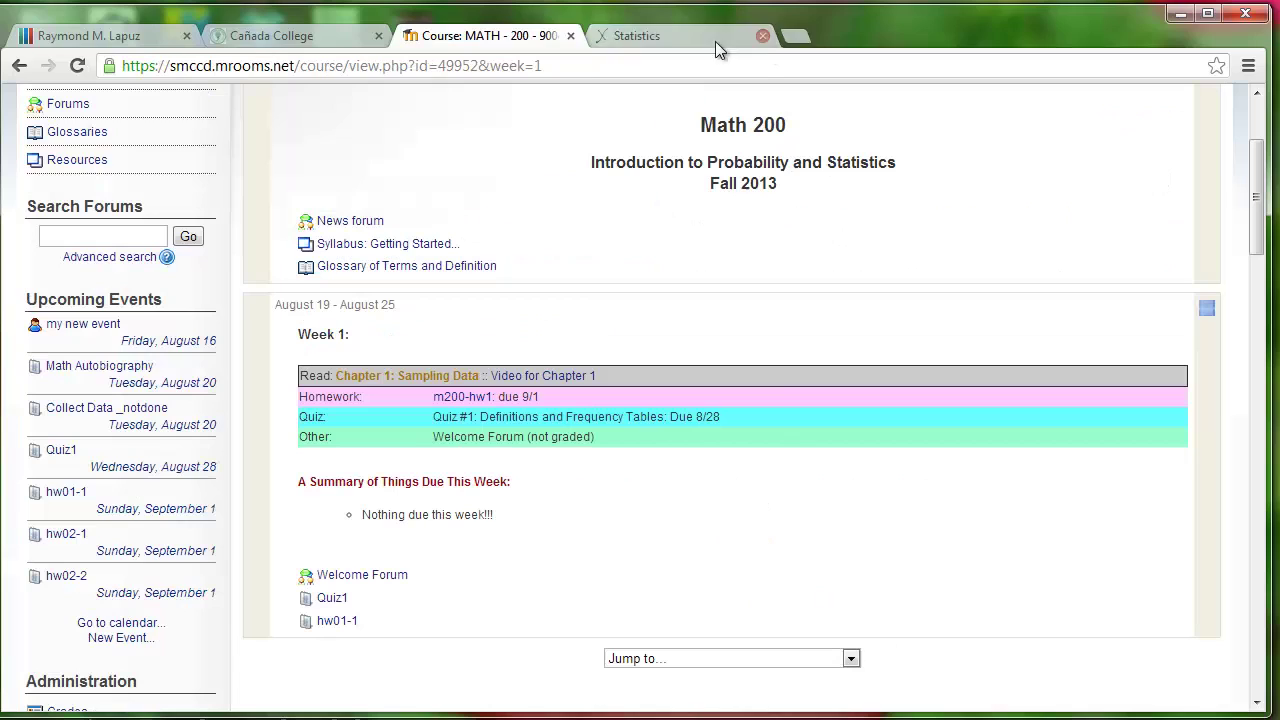
left_click(530, 376)
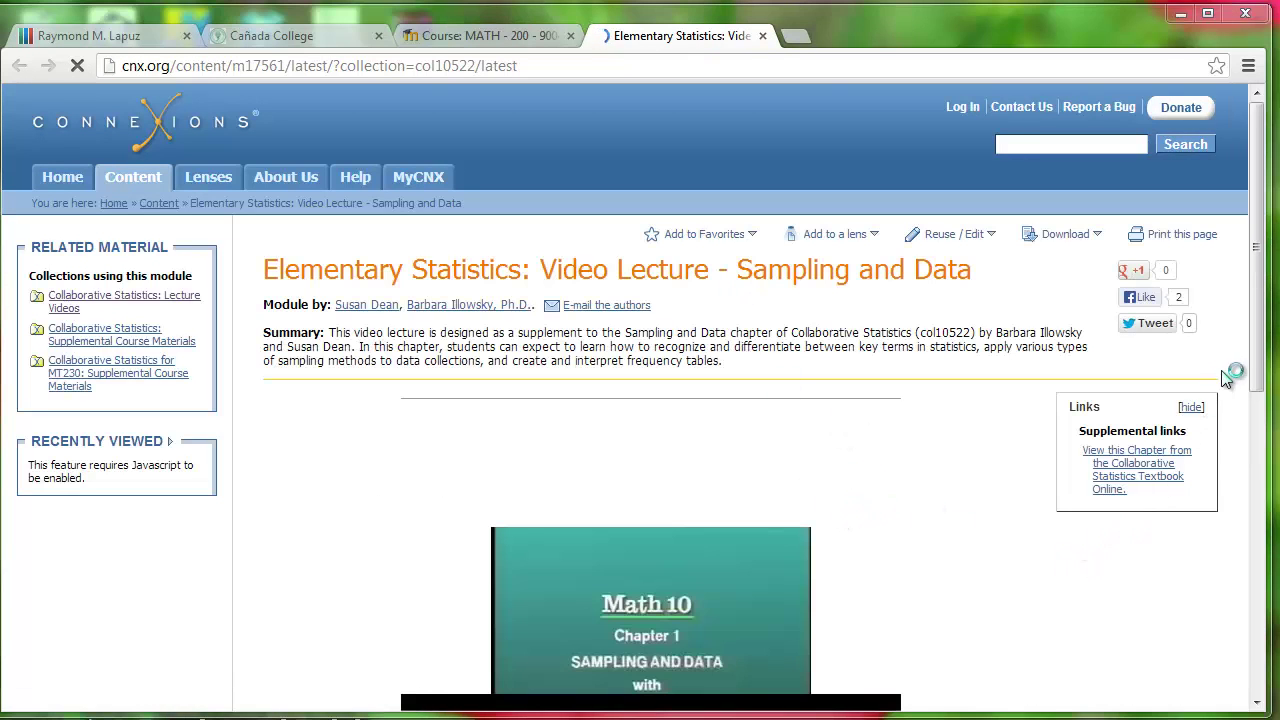
left_click_drag(1258, 380, 1262, 440)
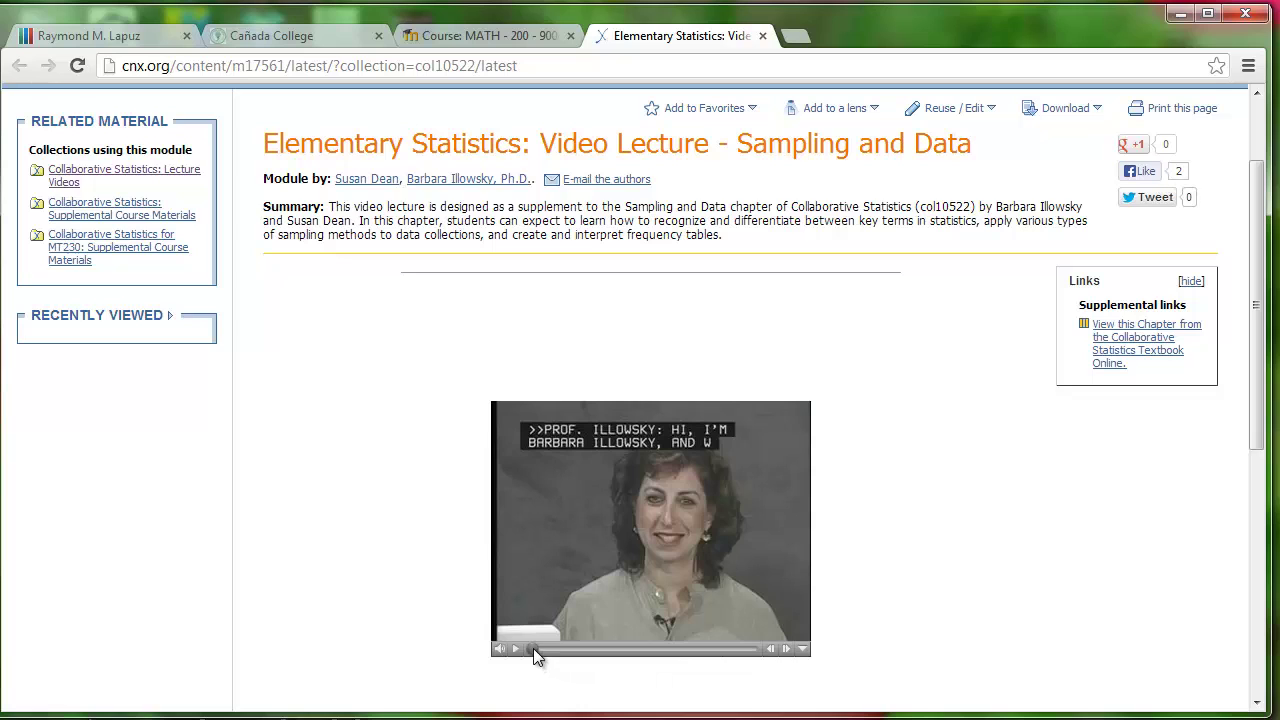
left_click_drag(533, 648, 568, 647)
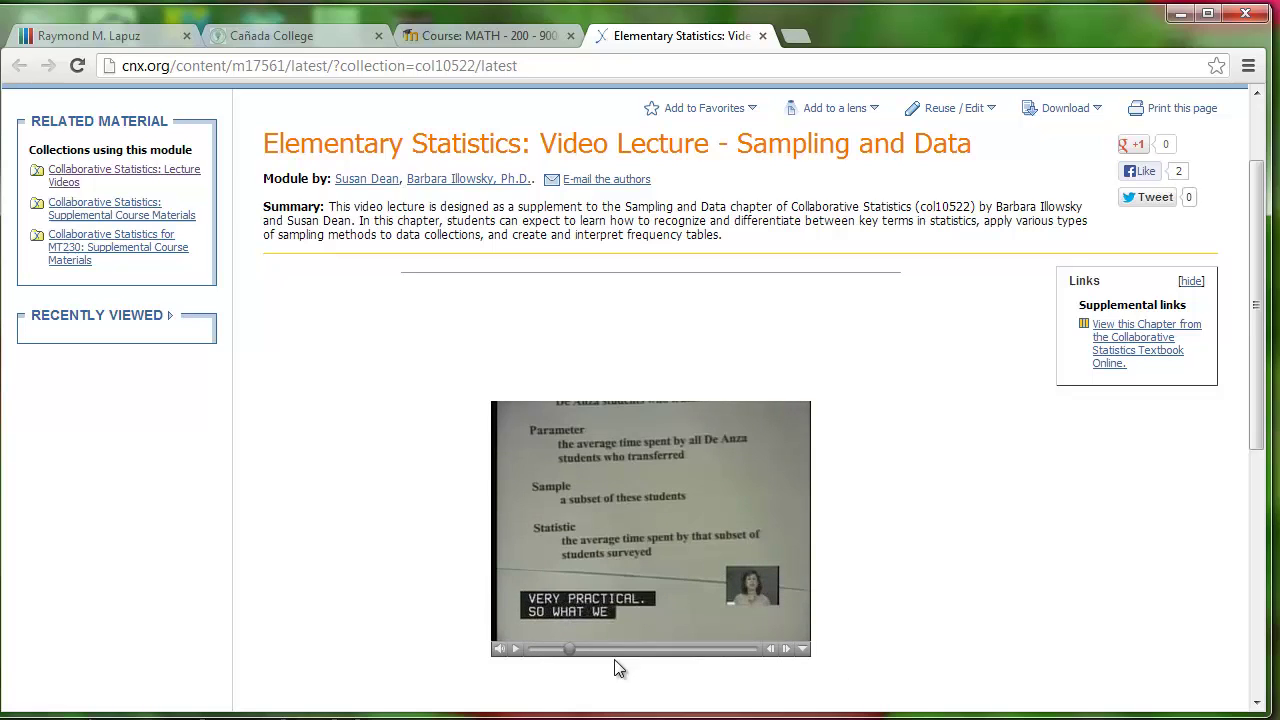
Close the Elementary Statistics video tab and return to the top of the MATH 200 course page
left_click(762, 35)
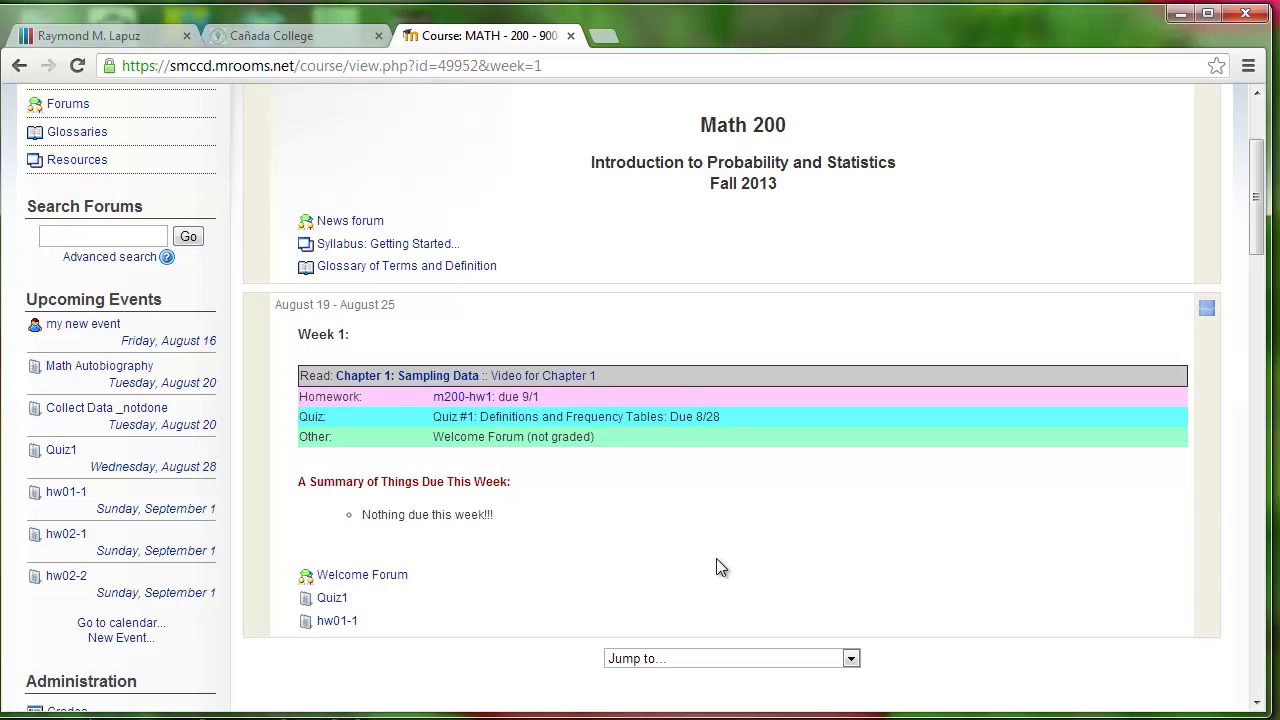
scroll(716, 559, "up", 2)
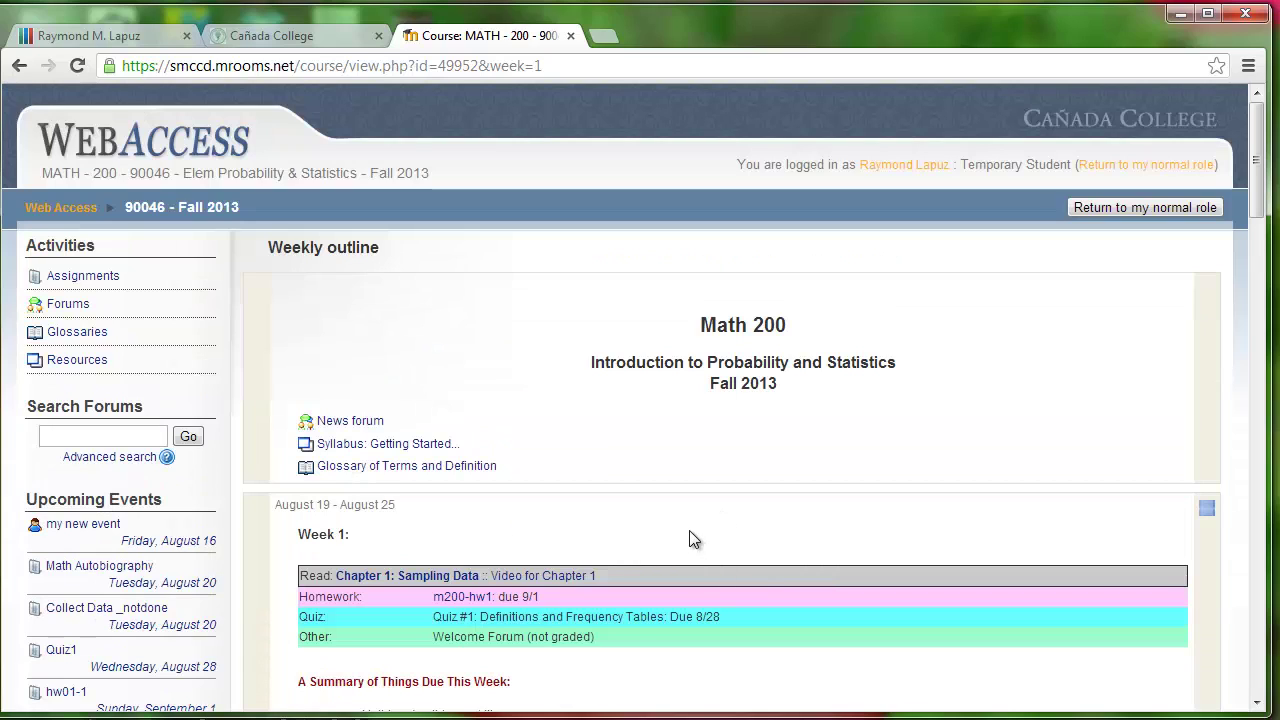